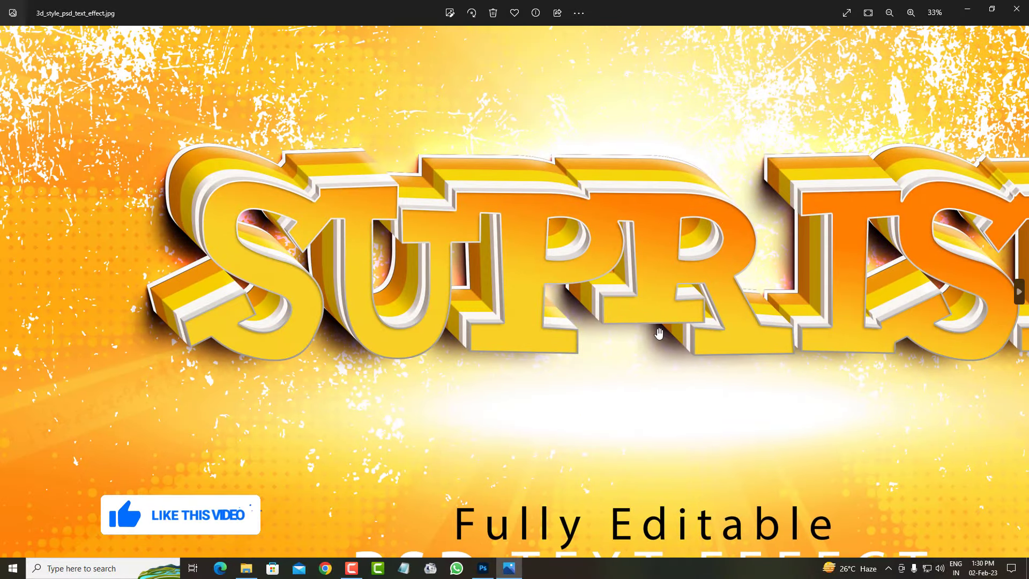
Zoom on the SUPRISE sample, then go to the France text-effect image and zoom in
scroll(622, 305, up, 5)
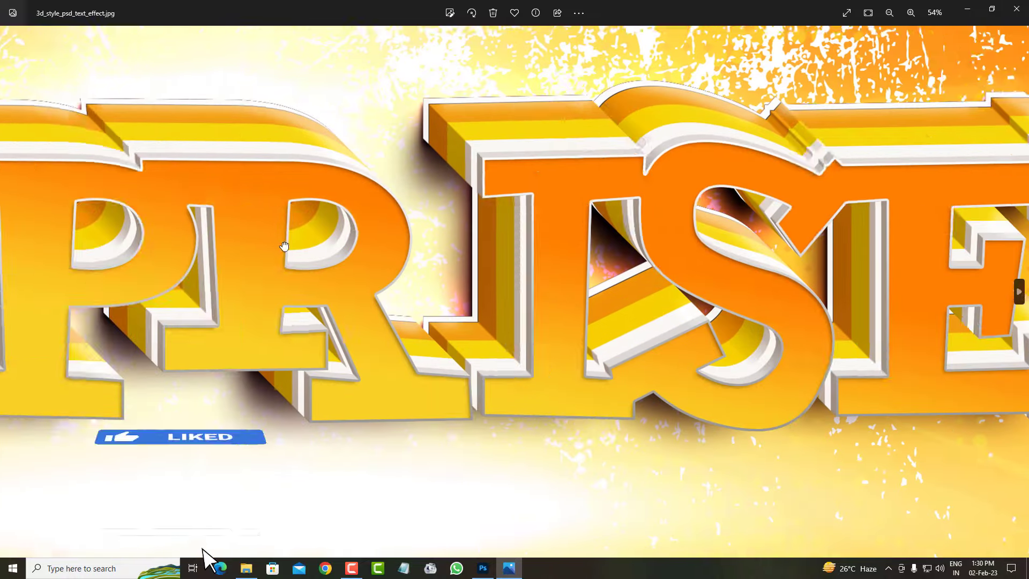
scroll(522, 317, down, 5)
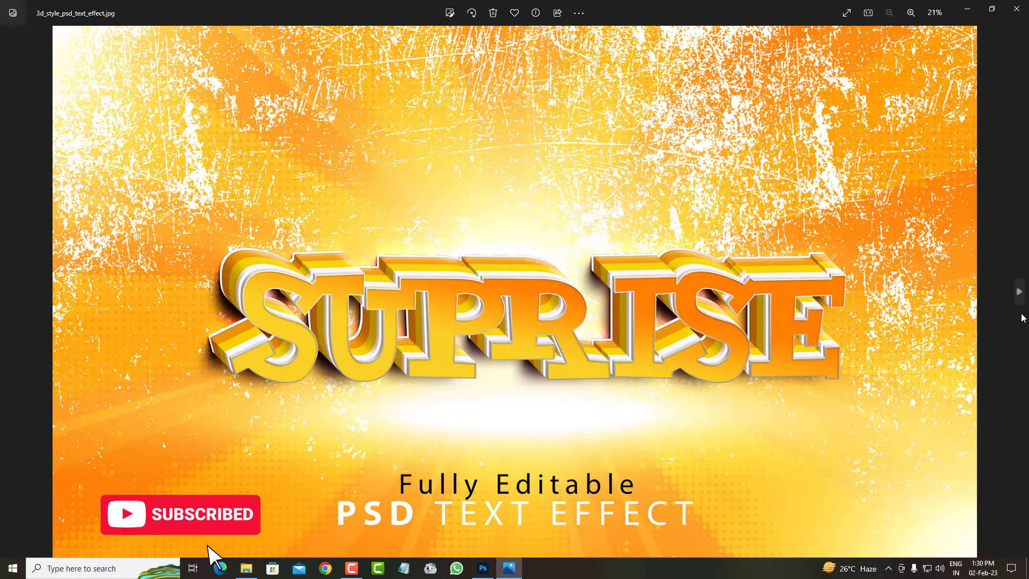
click(1020, 302)
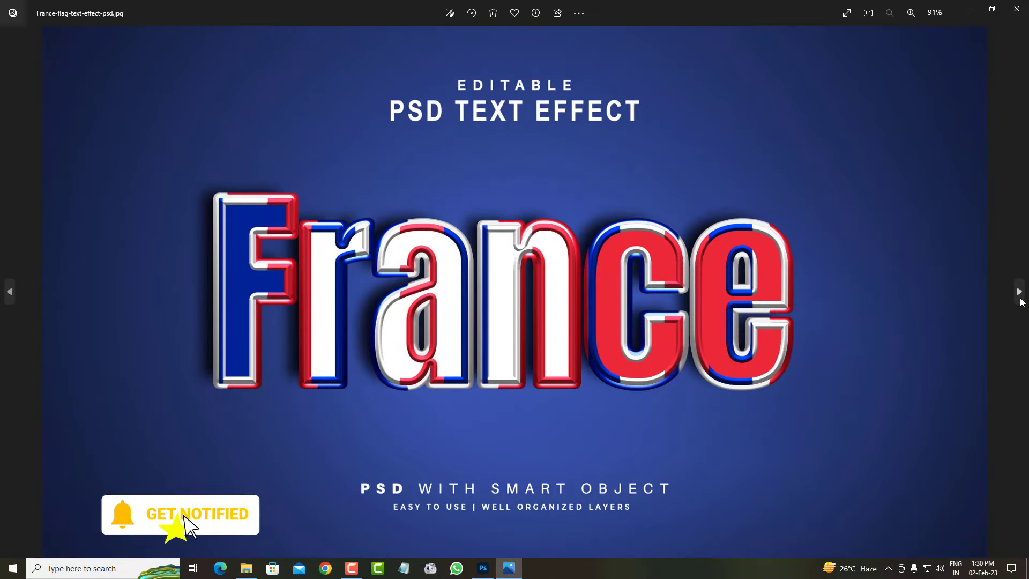
scroll(509, 355, up, 3)
scroll(556, 321, down, 1)
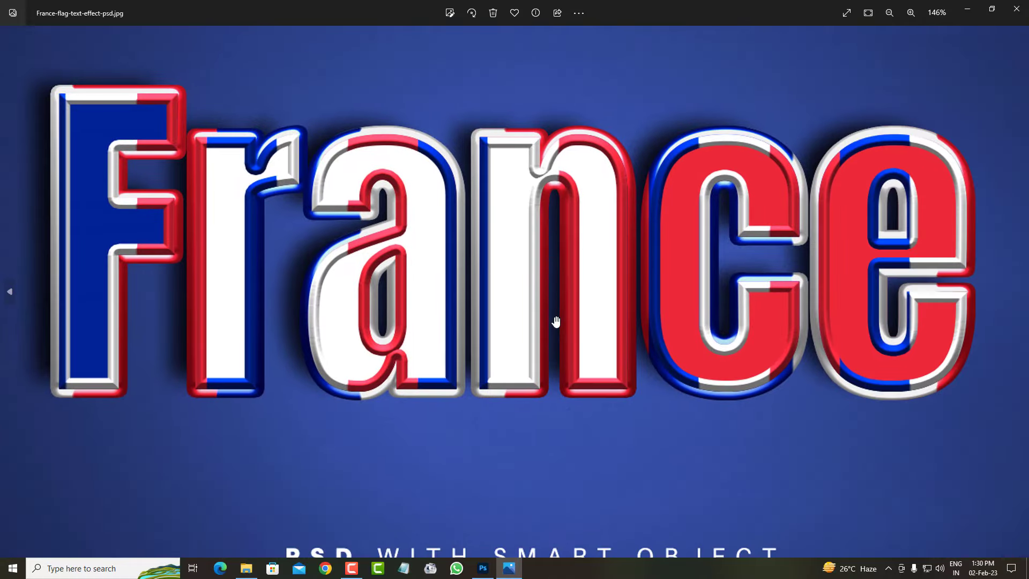
scroll(555, 321, down, 2)
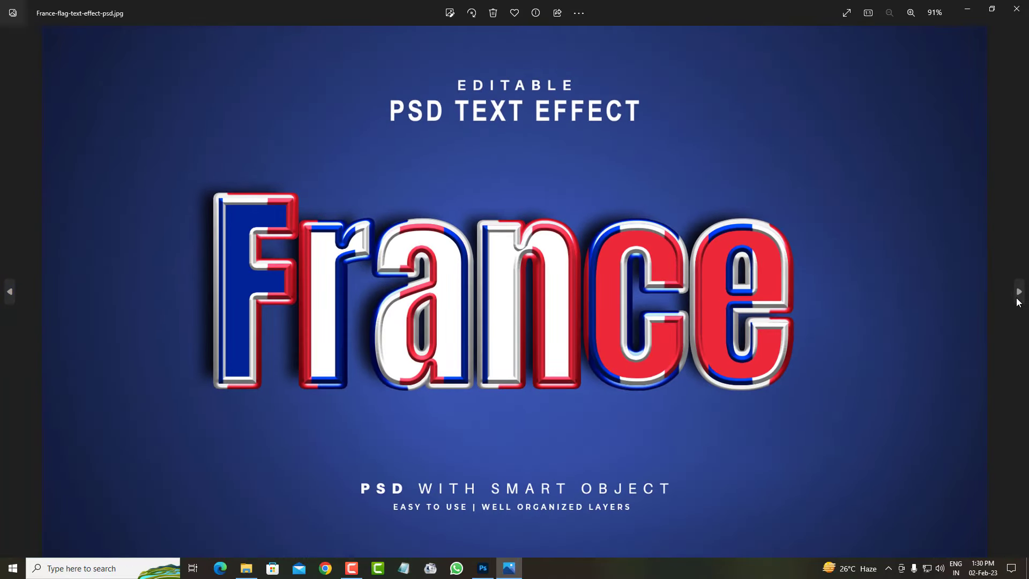
Browse the GAME and HOME text-effect images, zooming in on each
click(1017, 302)
scroll(742, 340, up, 2)
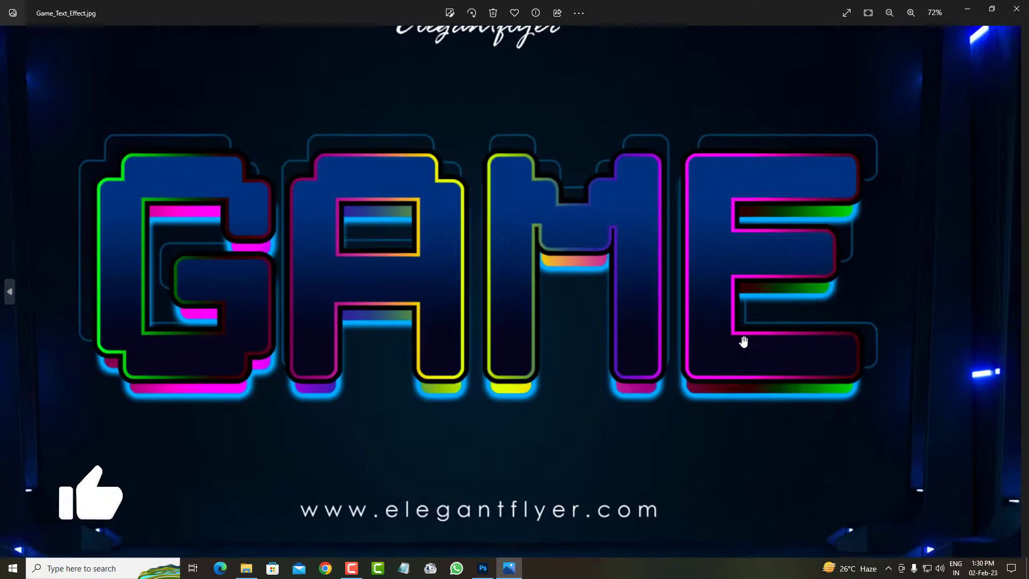
scroll(562, 305, up, 2)
scroll(629, 385, up, 2)
scroll(628, 388, down, 2)
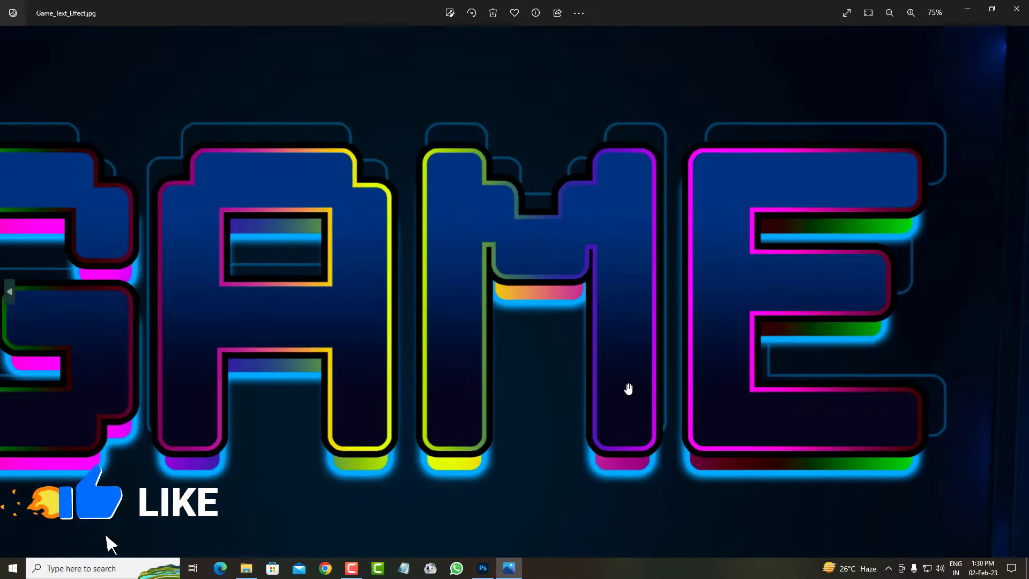
scroll(627, 385, down, 2)
key(Right)
scroll(750, 399, up, 1)
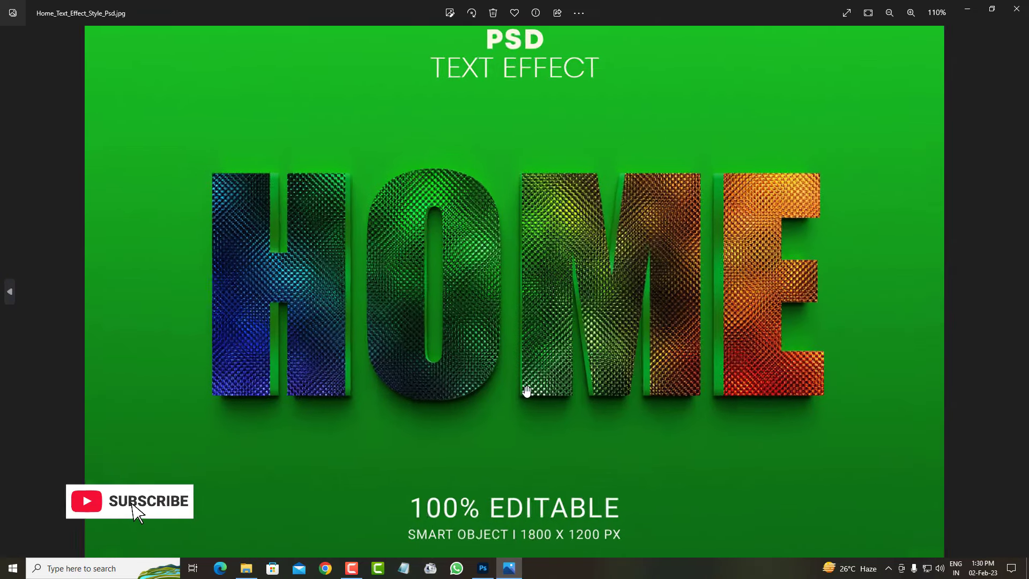
scroll(526, 391, up, 2)
scroll(464, 376, down, 2)
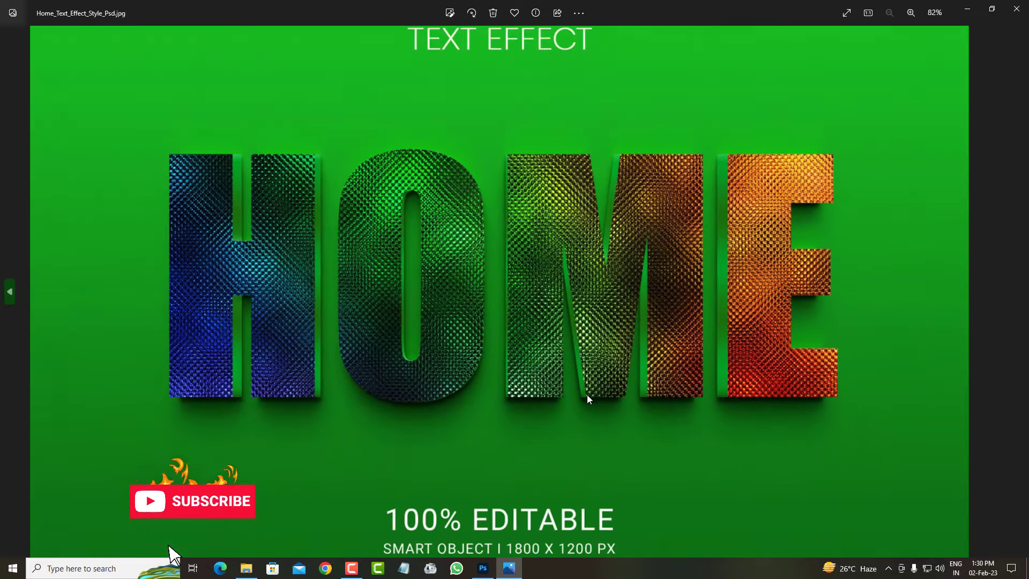
Move to the INDIA flag text effect and zoom in and out to examine it
key(Right)
scroll(617, 410, up, 2)
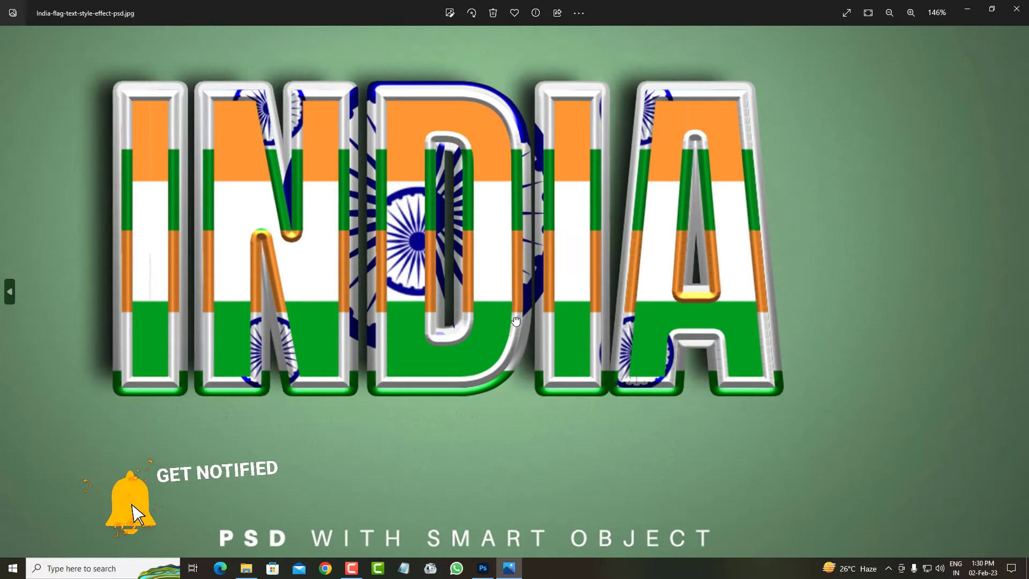
scroll(578, 383, up, 1)
scroll(543, 358, up, 2)
scroll(543, 358, down, 2)
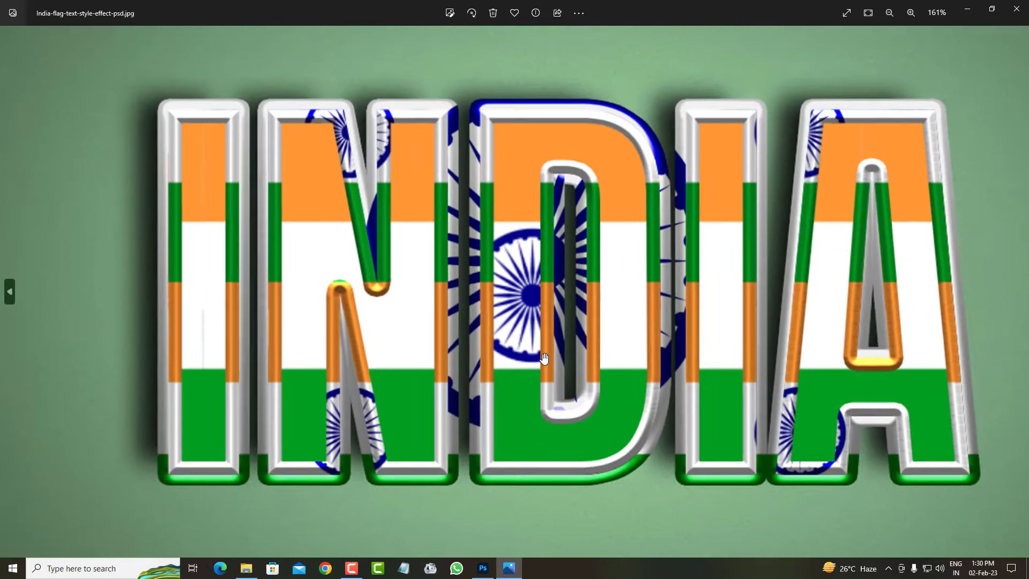
scroll(590, 370, down, 2)
scroll(482, 321, up, 1)
scroll(589, 300, up, 1)
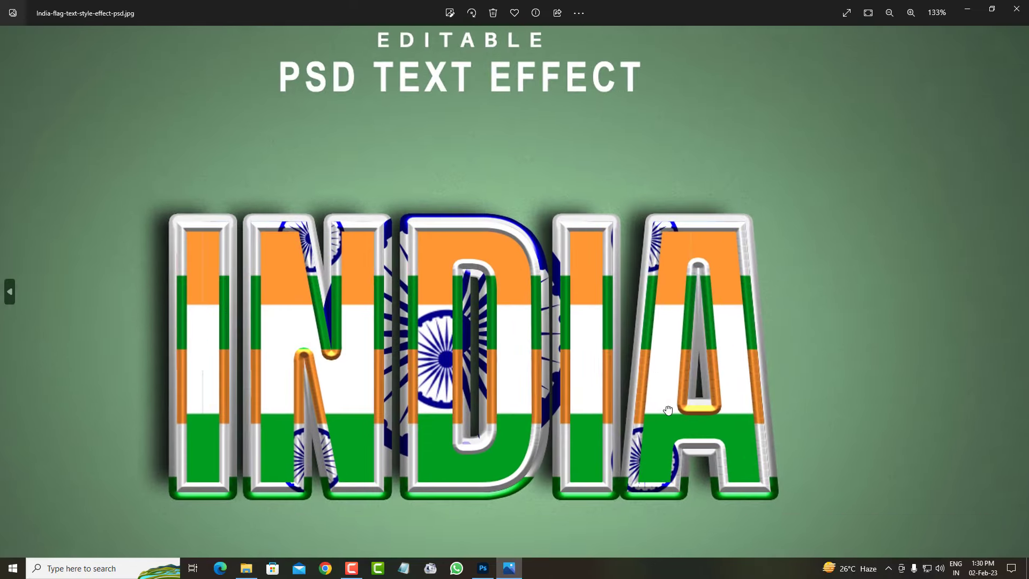
scroll(643, 195, down, 1)
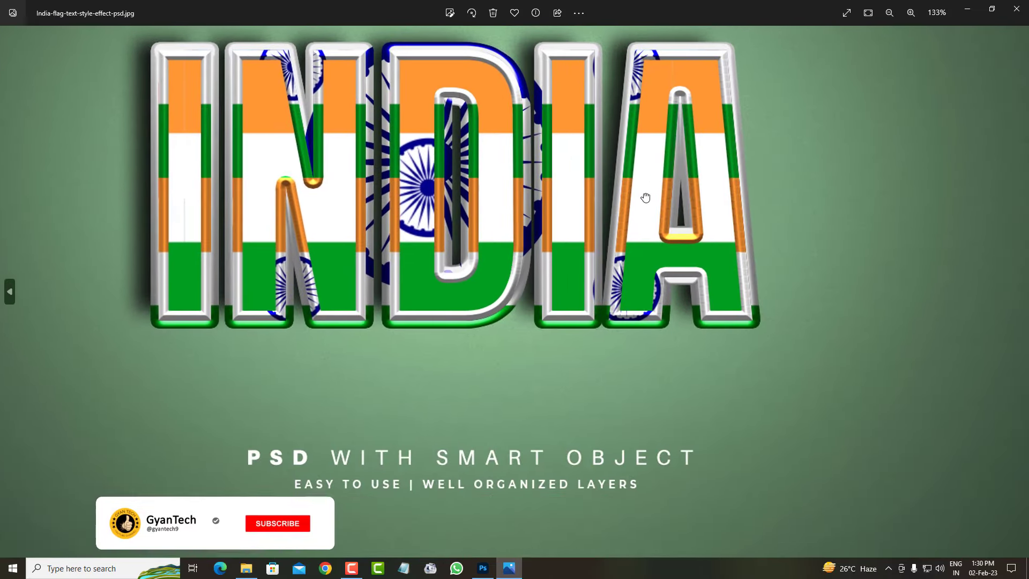
scroll(733, 362, down, 1)
scroll(870, 384, down, 1)
Zoom and pan across the KIDs MOVIE image, then advance to the Portugal flag design
key(Right)
scroll(651, 374, up, 1)
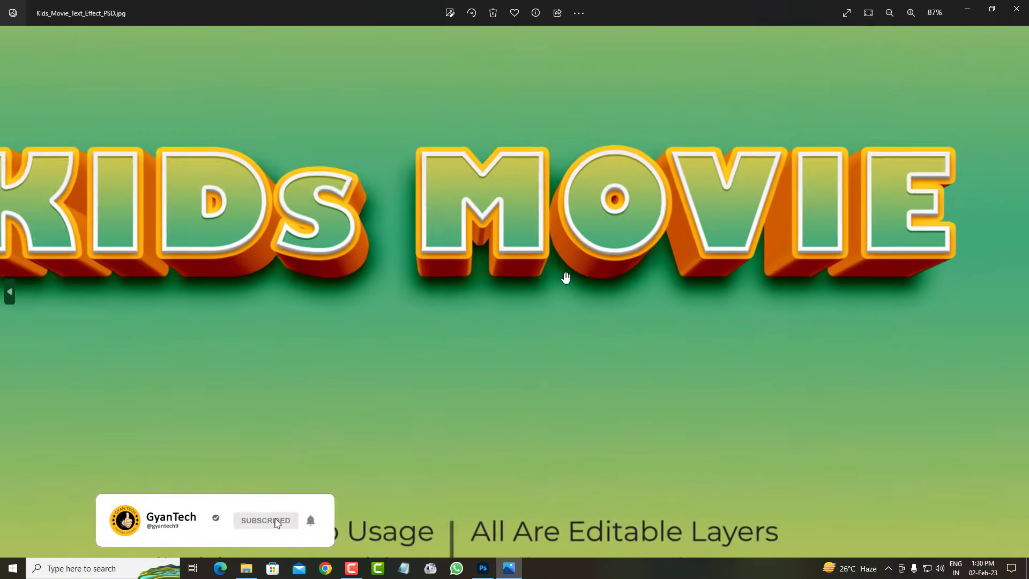
scroll(632, 455, up, 1)
drag(319, 407, 593, 356)
scroll(567, 338, down, 1)
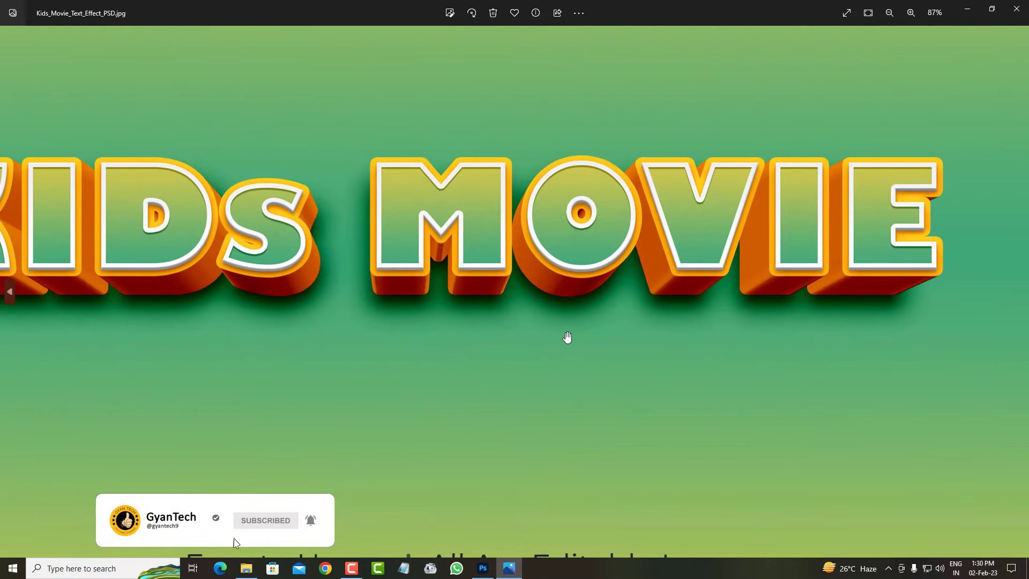
scroll(635, 378, down, 1)
scroll(766, 415, down, 1)
key(Right)
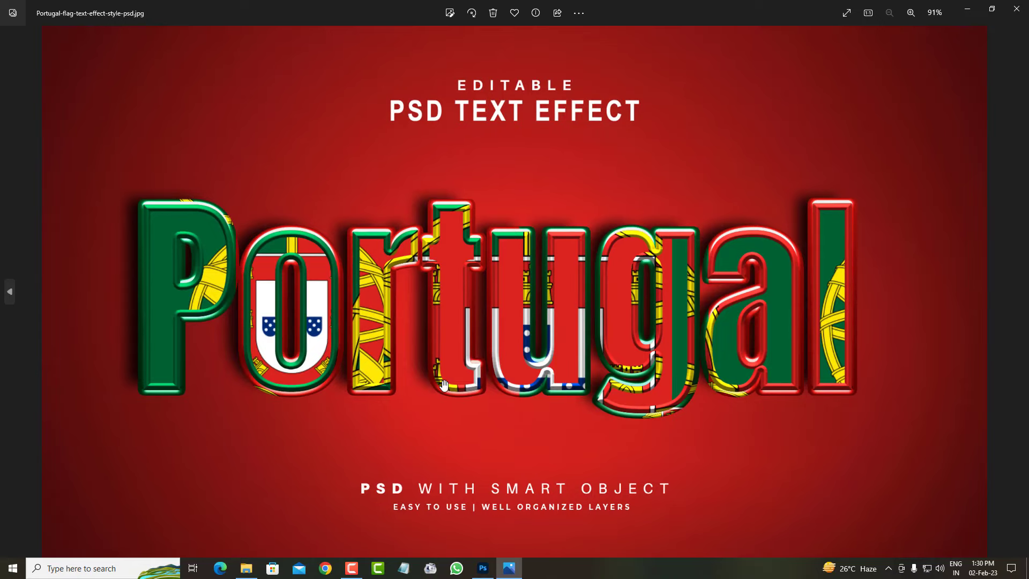
Zoom on the Portugal image, then view and zoom the RETRO text effect
scroll(662, 342, up, 3)
scroll(662, 342, down, 2)
scroll(638, 387, down, 1)
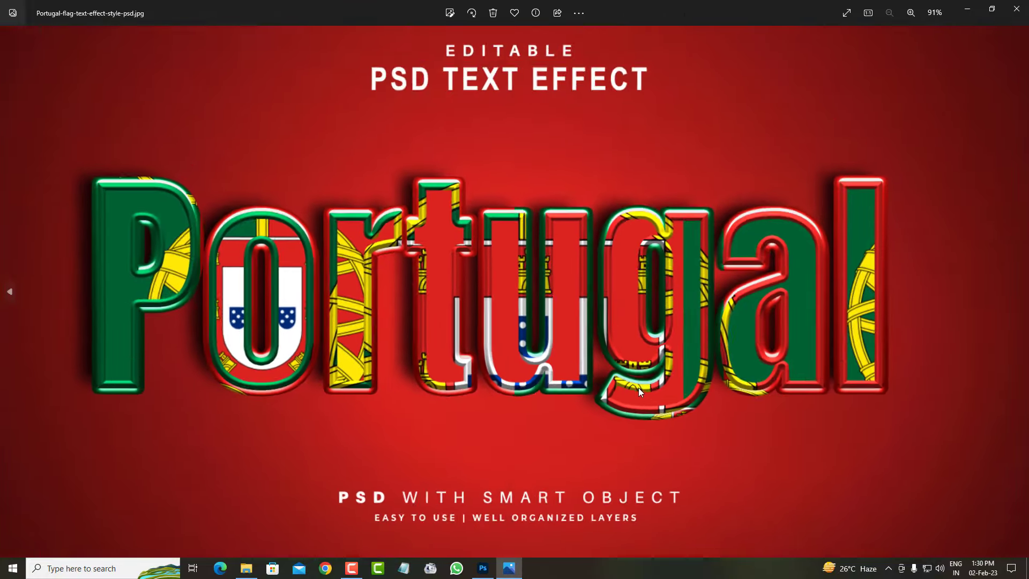
key(Right)
scroll(505, 301, up, 1)
scroll(535, 378, up, 1)
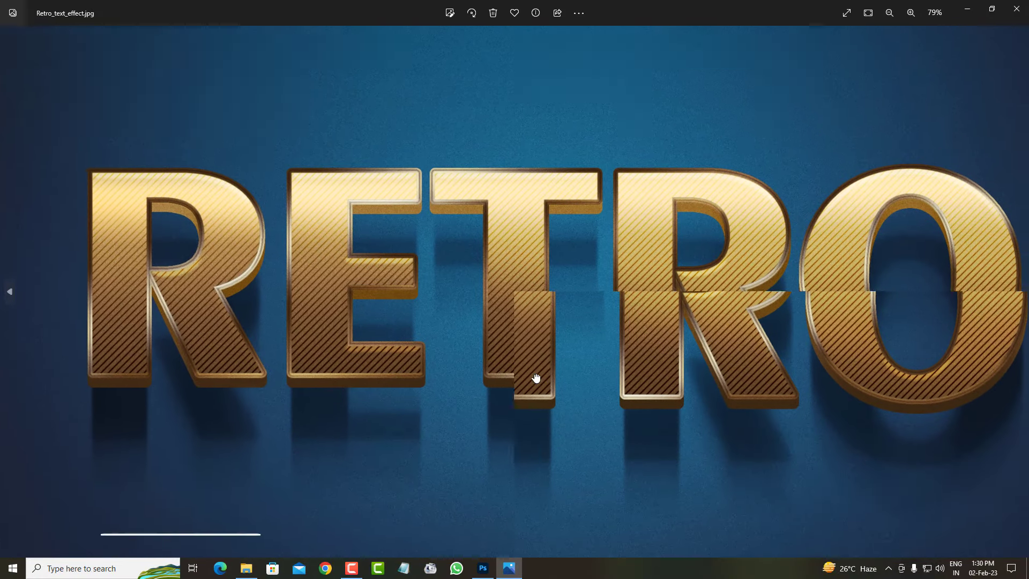
scroll(671, 329, up, 1)
scroll(697, 338, down, 1)
scroll(757, 360, down, 1)
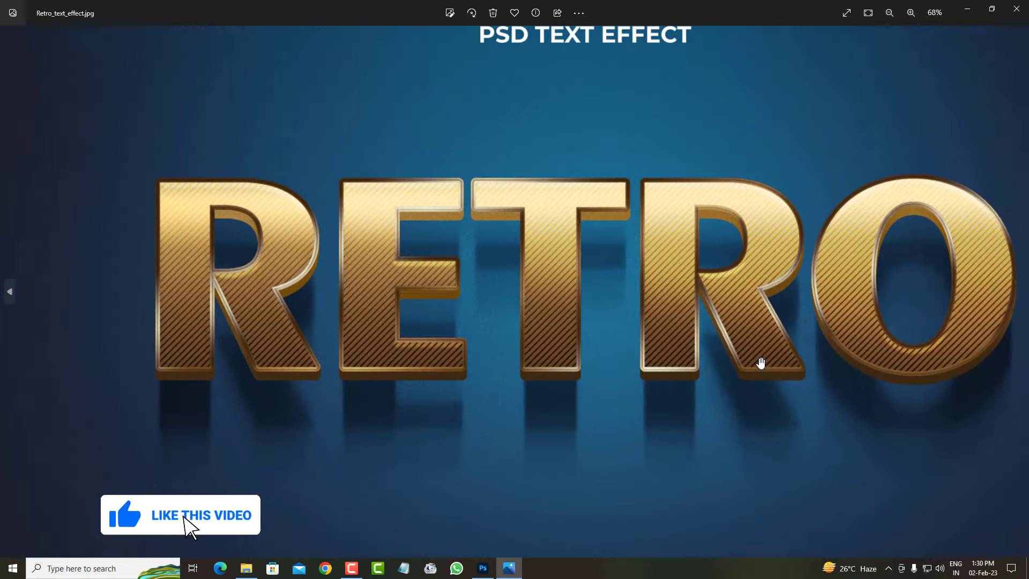
scroll(828, 386, down, 1)
Browse and zoom through the ROAD and FOREST text-effect images
key(Right)
scroll(558, 379, up, 2)
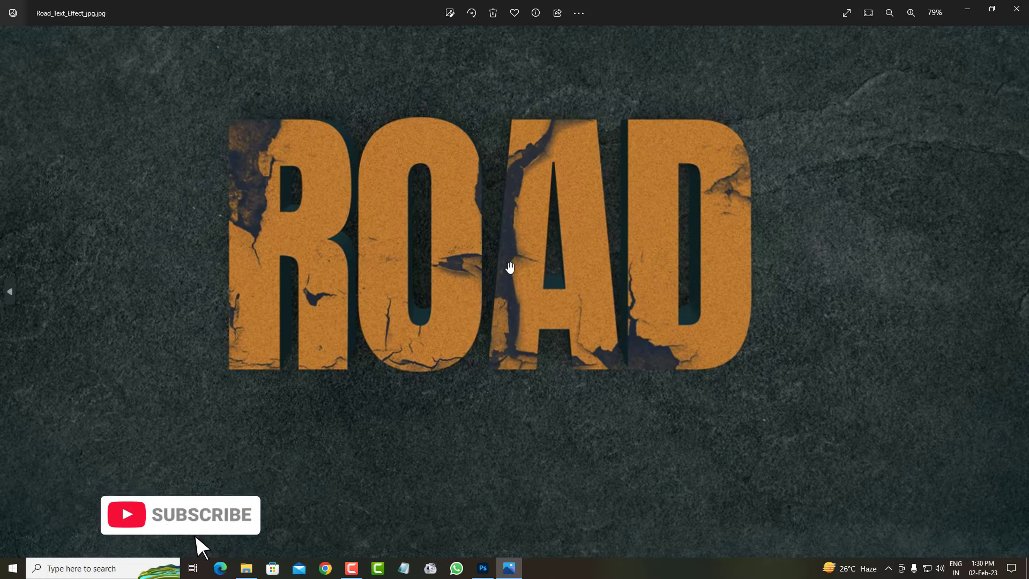
scroll(519, 351, up, 1)
scroll(551, 333, down, 1)
scroll(616, 404, down, 1)
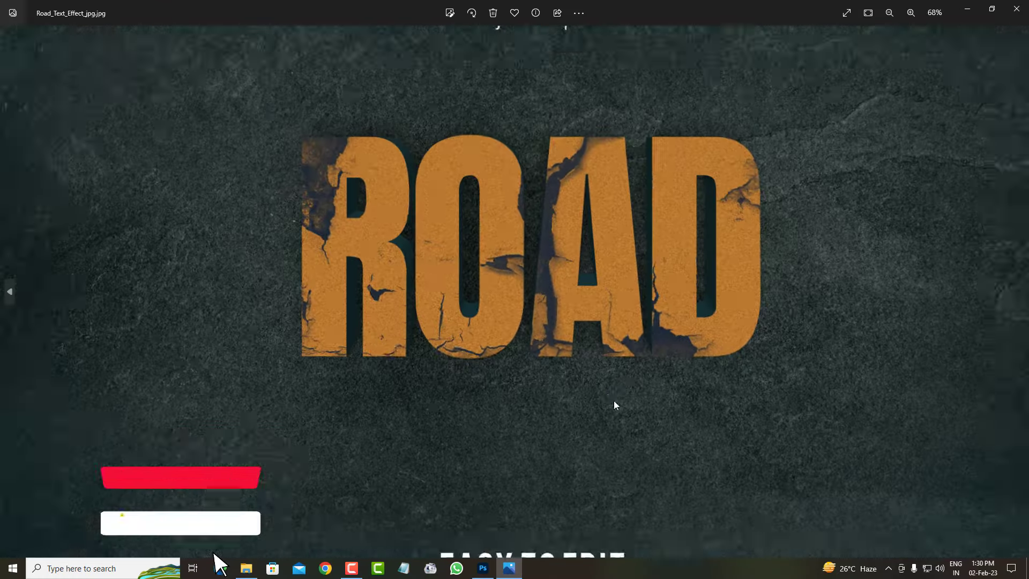
scroll(844, 416, down, 1)
key(Right)
scroll(611, 369, up, 2)
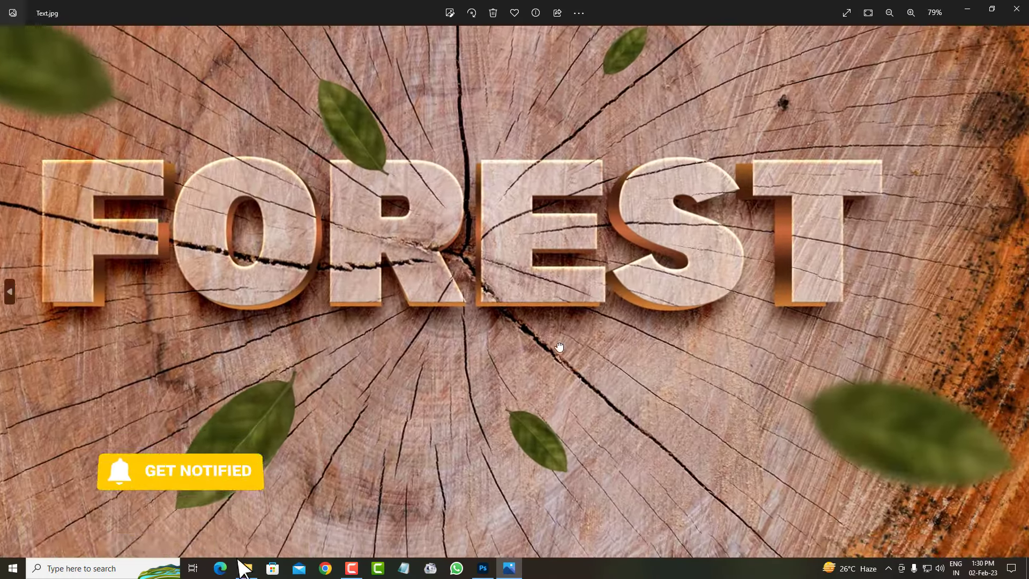
scroll(595, 332, down, 1)
scroll(696, 402, down, 1)
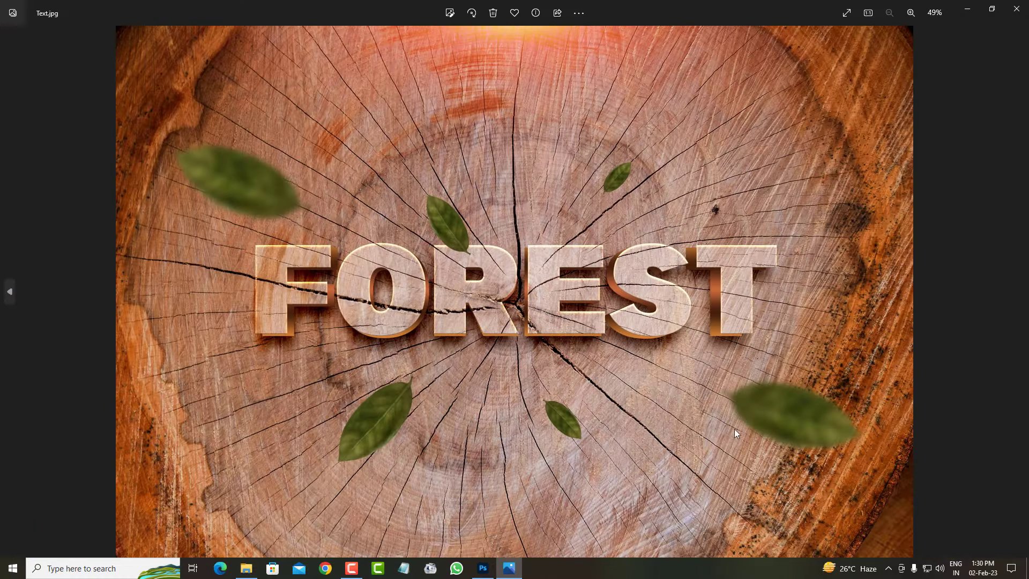
View the WINTER text effect, zooming in and back out
key(Right)
scroll(552, 375, up, 1)
scroll(536, 359, up, 1)
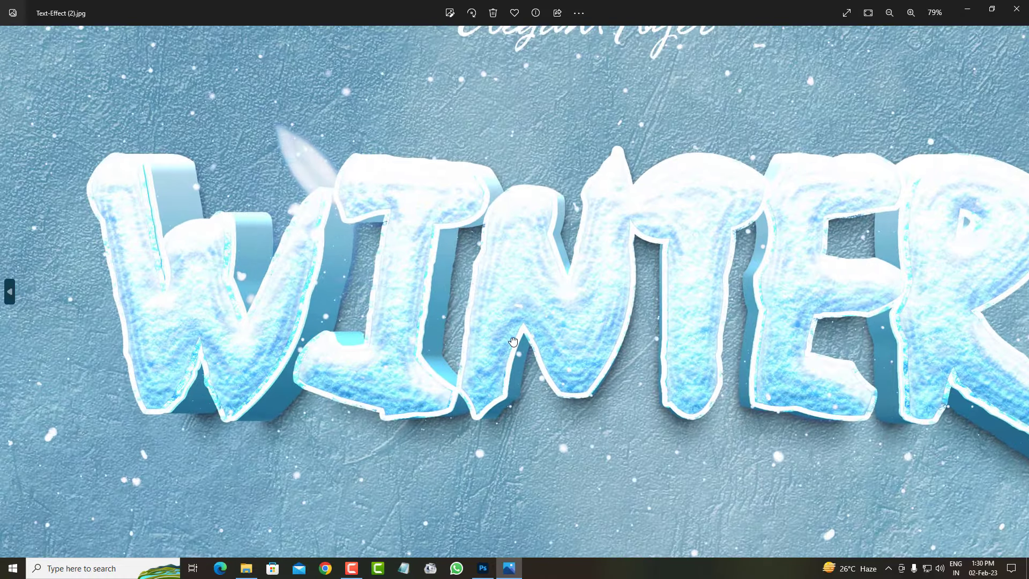
scroll(520, 346, up, 1)
scroll(535, 353, down, 2)
scroll(557, 361, down, 1)
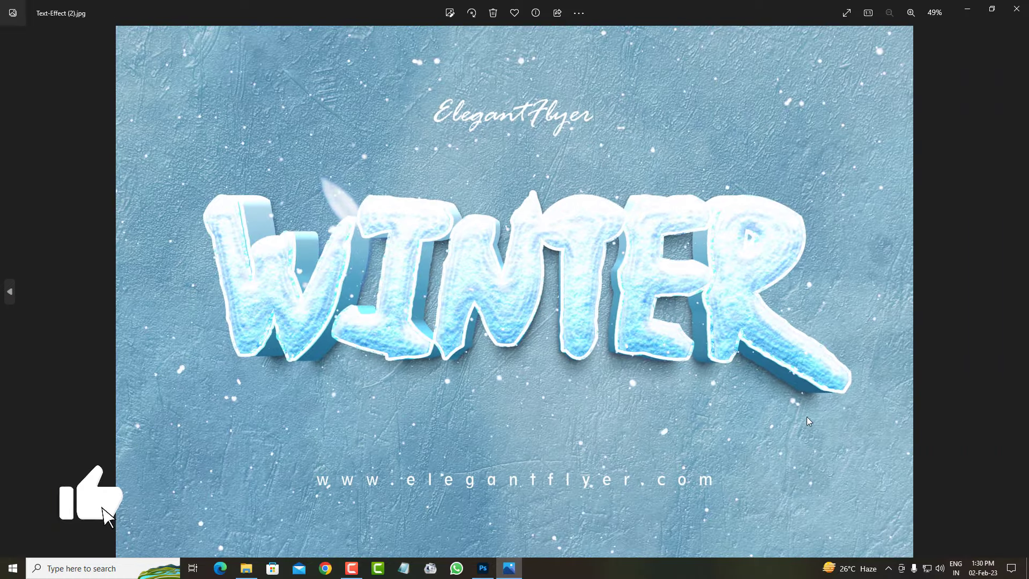
Zoom into the FROZEN text effect and pan across its letters
key(Right)
scroll(585, 372, up, 2)
scroll(584, 371, up, 1)
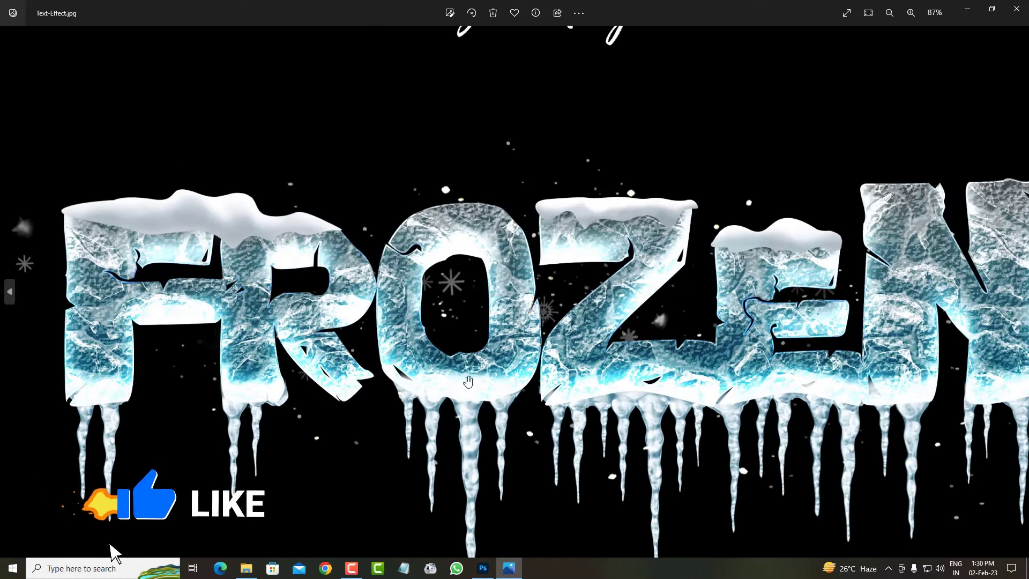
drag(313, 366, 301, 217)
scroll(375, 262, down, 2)
scroll(482, 321, up, 2)
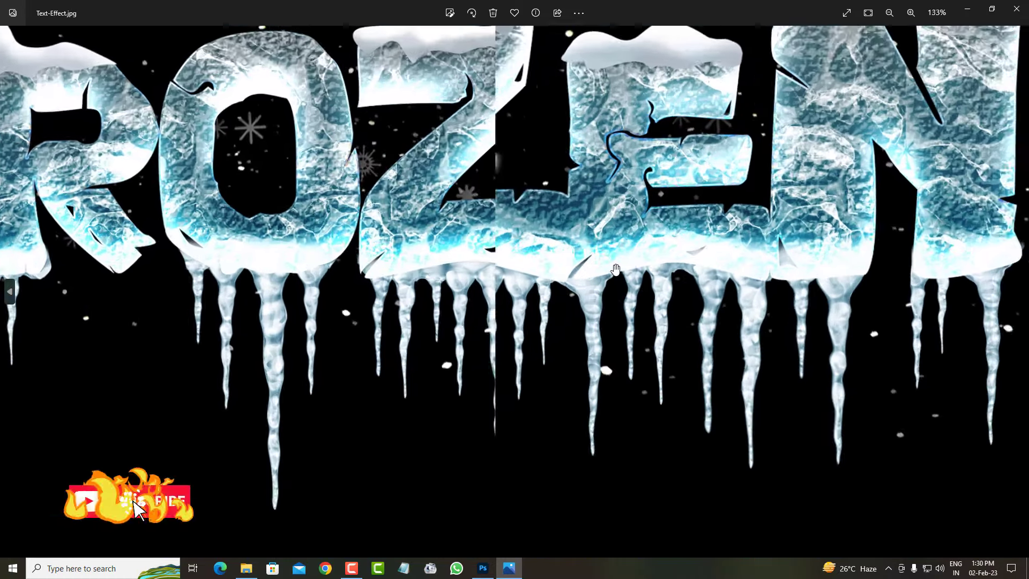
scroll(562, 375, up, 1)
scroll(595, 393, down, 3)
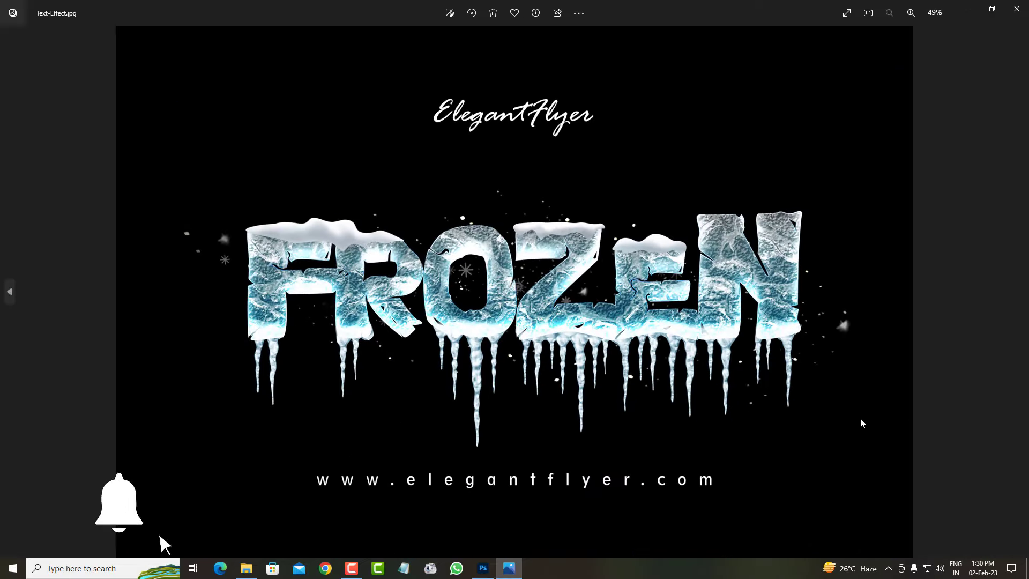
Advance to the next sample and zoom and pan across its enlarged letters
key(Right)
scroll(634, 388, up, 2)
scroll(500, 333, up, 2)
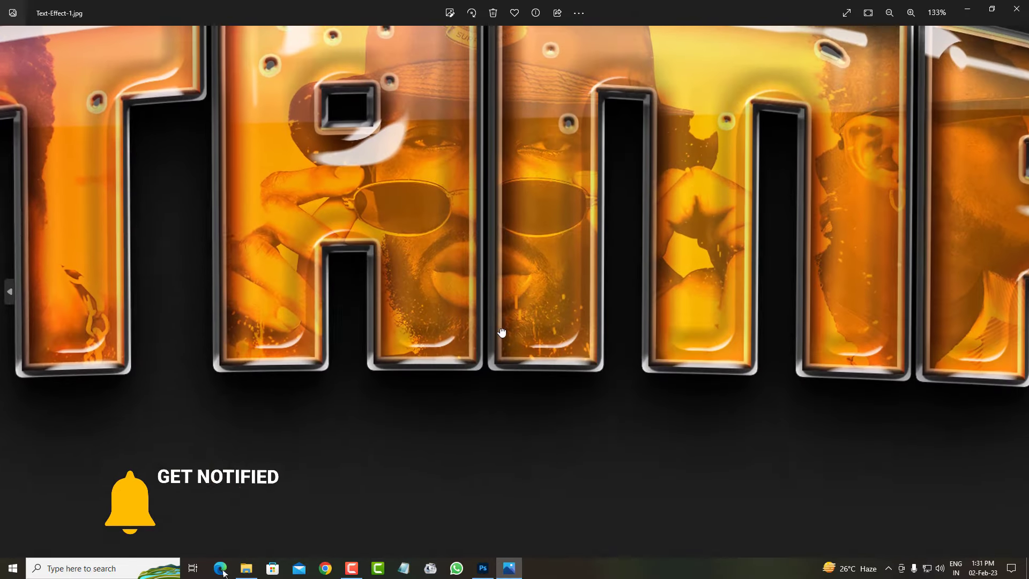
mouse_move(501, 333)
mouse_down()
mouse_move(498, 355)
mouse_move(537, 420)
mouse_up()
scroll(530, 336, up, 3)
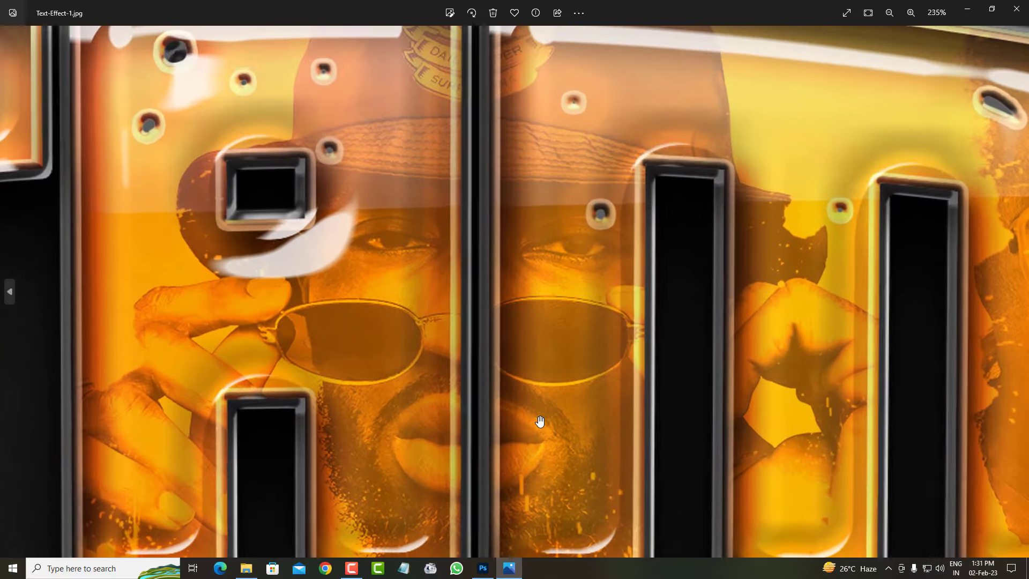
scroll(537, 420, up, 2)
scroll(540, 418, down, 4)
scroll(539, 418, down, 3)
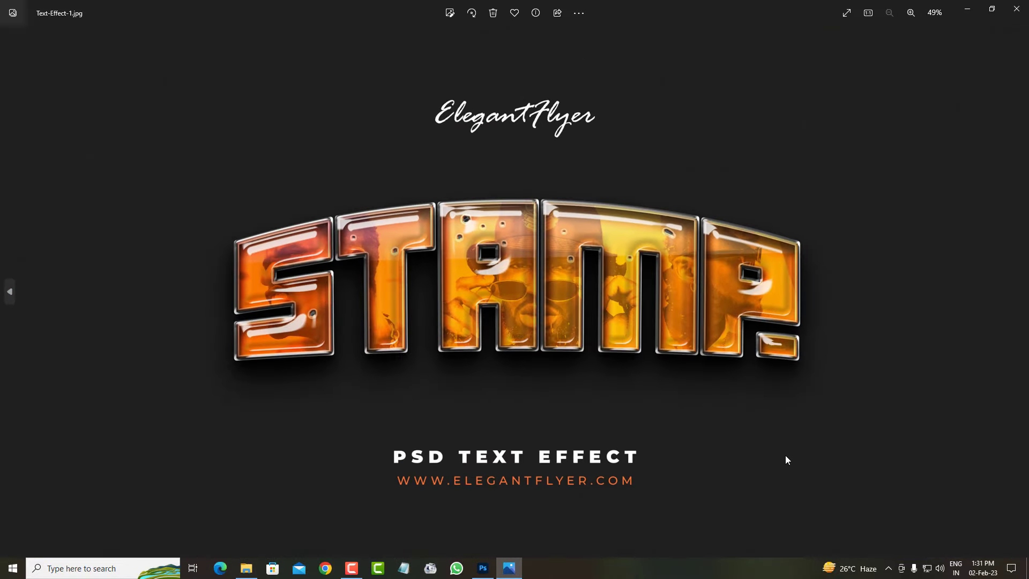
Zoom in on the Bubble lettering sample and pan across it
key(Right)
scroll(599, 425, up, 2)
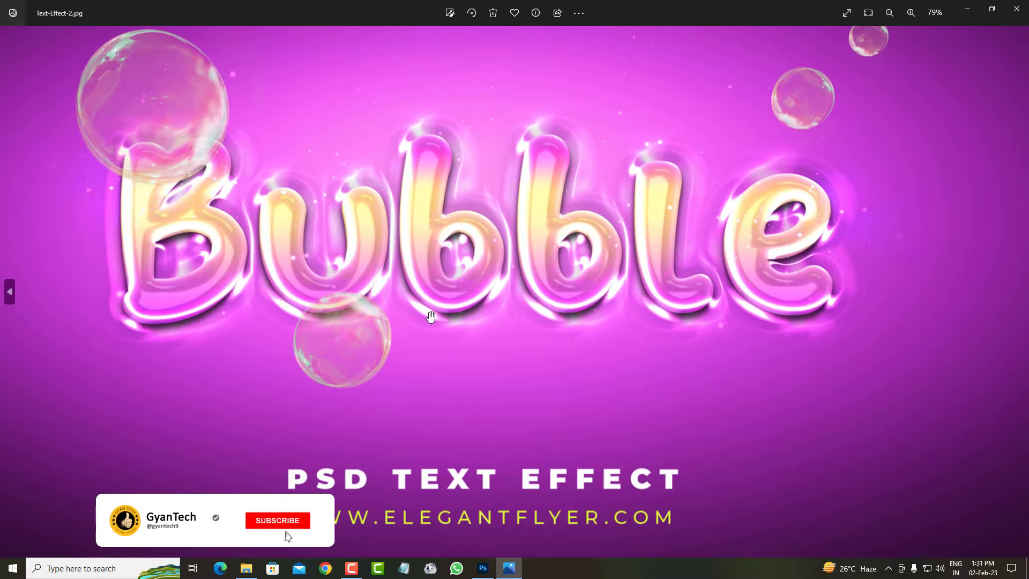
scroll(477, 395, up, 1)
scroll(339, 335, up, 1)
drag(339, 335, 540, 230)
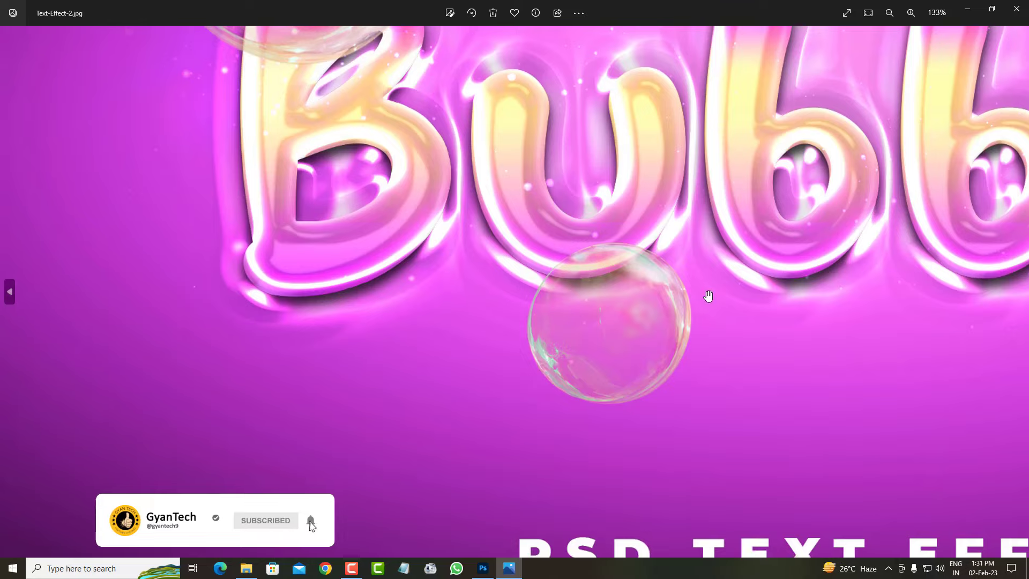
scroll(707, 294, down, 2)
scroll(787, 310, down, 2)
View the DREAM sample, zooming in and back out
key(Right)
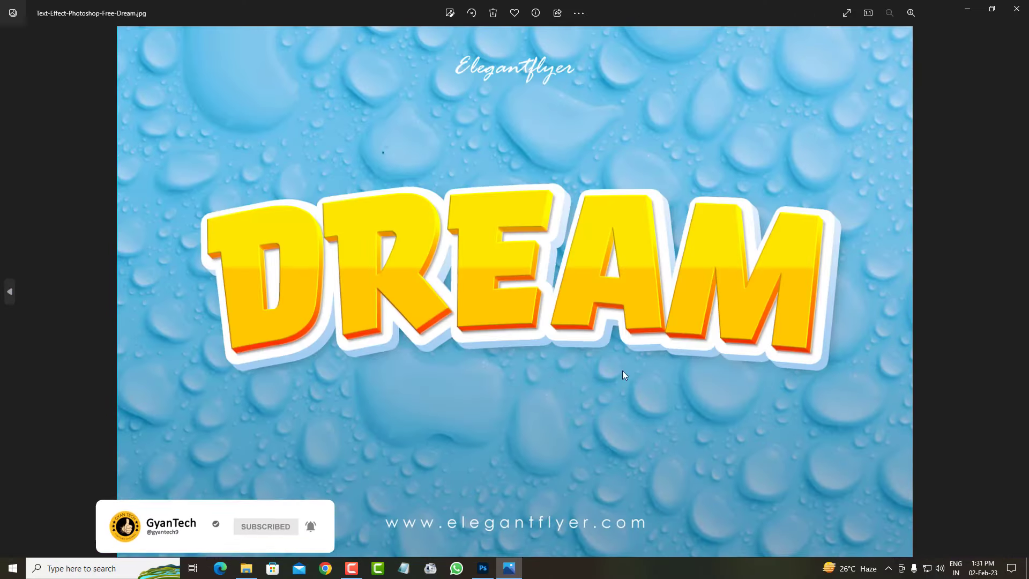
scroll(622, 372, up, 2)
scroll(475, 361, up, 2)
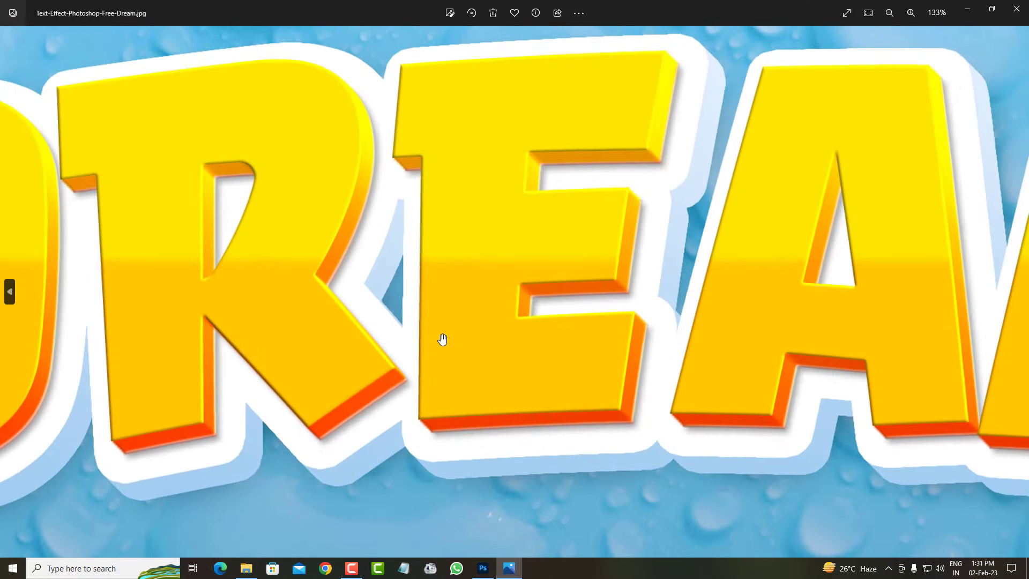
scroll(714, 301, up, 1)
scroll(781, 366, down, 1)
scroll(781, 367, down, 2)
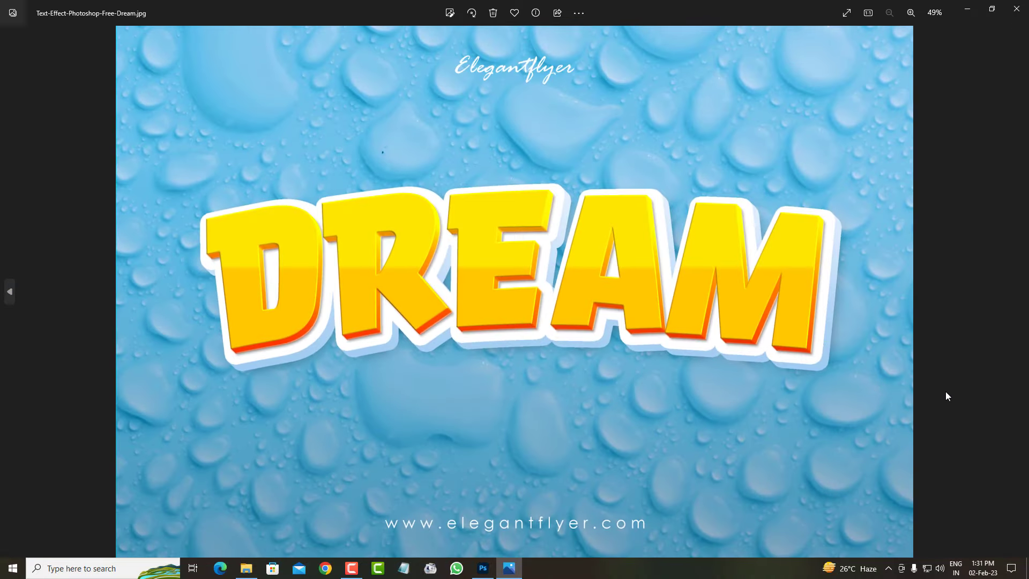
Zoom into the WOODEN sample, scroll left across it, then zoom back out
key(Right)
scroll(334, 340, up, 1)
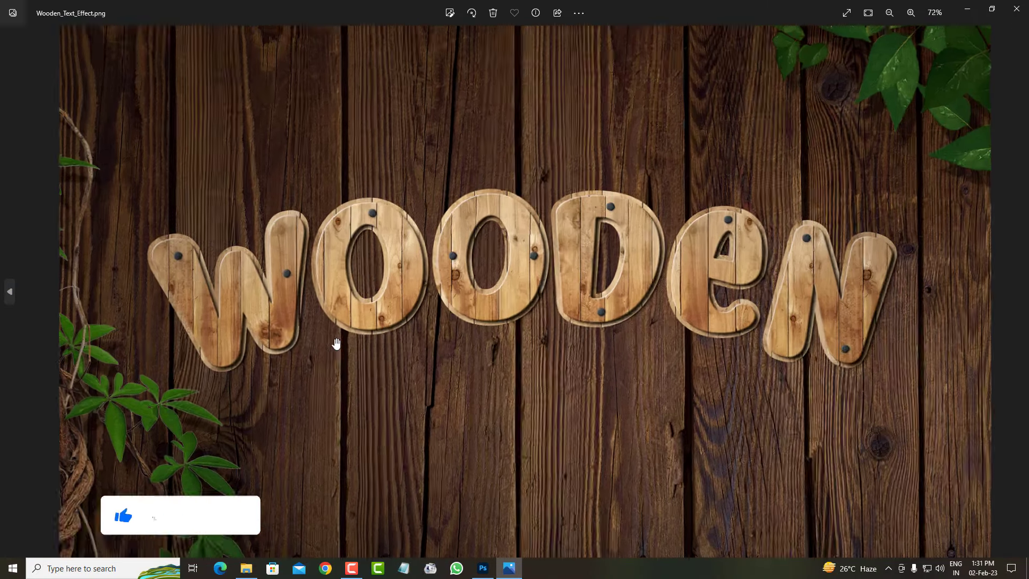
scroll(305, 294, up, 1)
scroll(666, 305, up, 1)
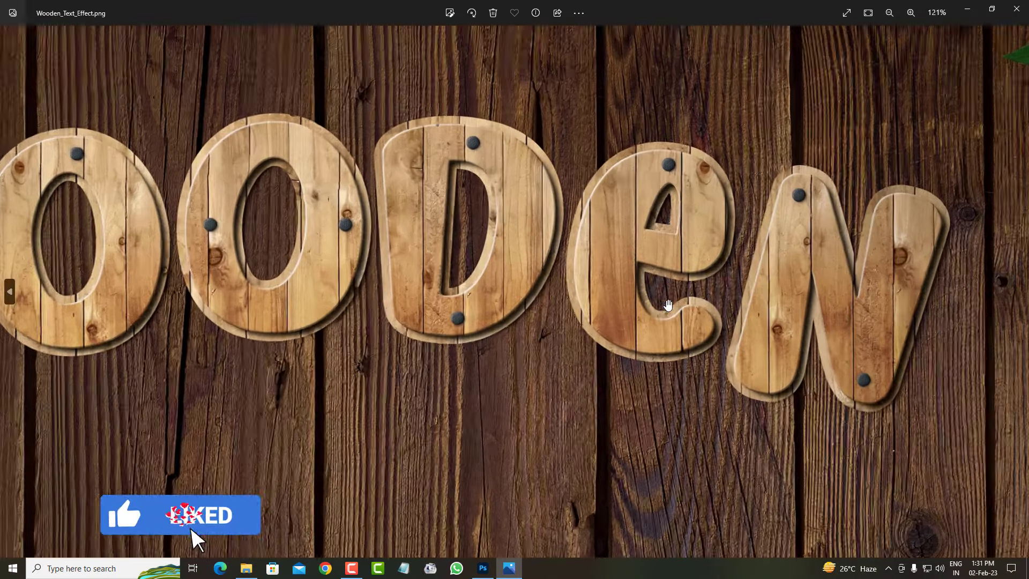
scroll(623, 344, up, 1)
scroll(623, 344, left, 2)
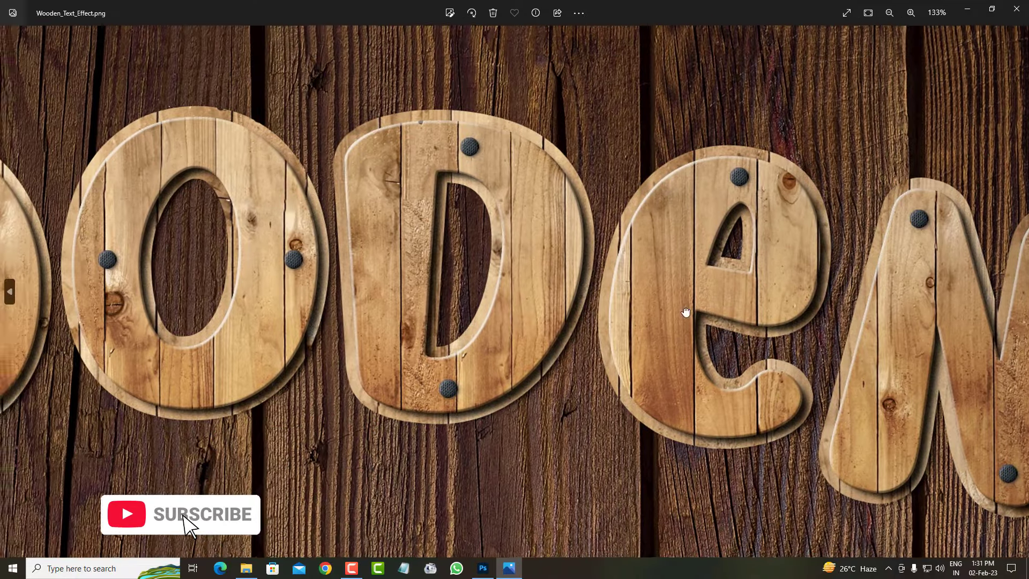
scroll(684, 309, left, 5)
scroll(650, 310, left, 2)
scroll(709, 311, left, 2)
scroll(625, 346, down, 2)
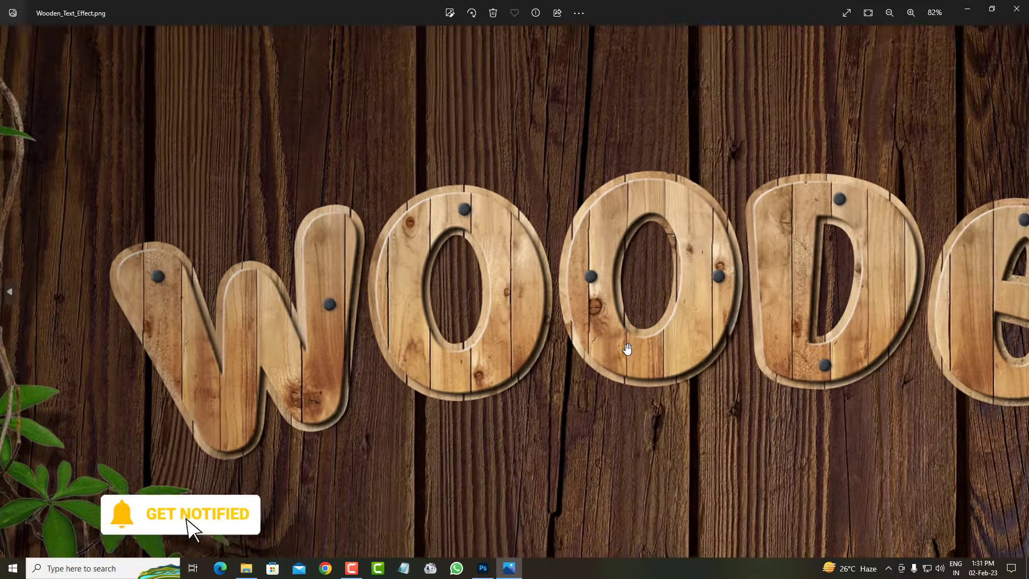
scroll(627, 348, down, 1)
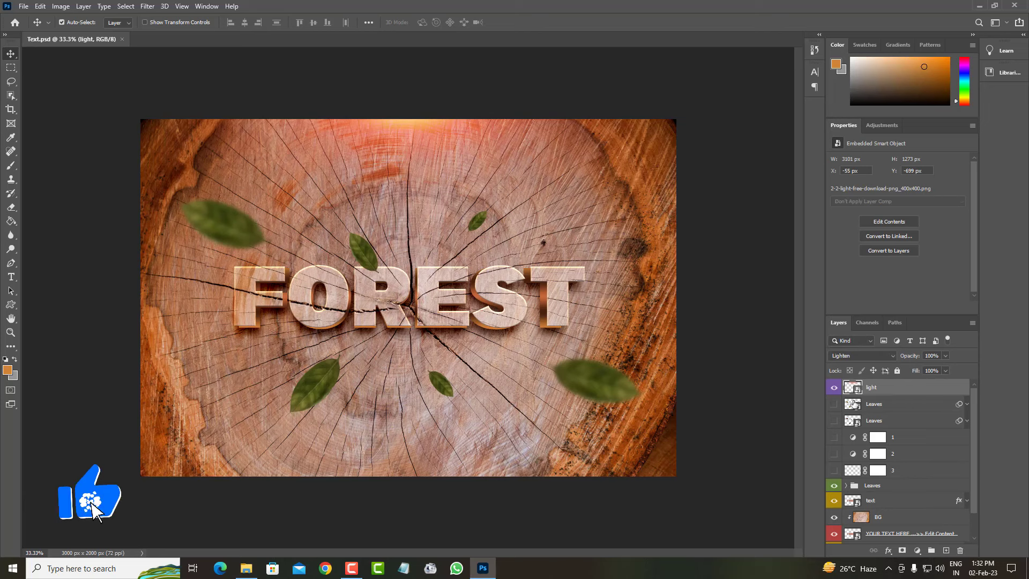
Show both Leaves layers, preview then hide adjustments 1 and 2, and select the text layer
click(833, 404)
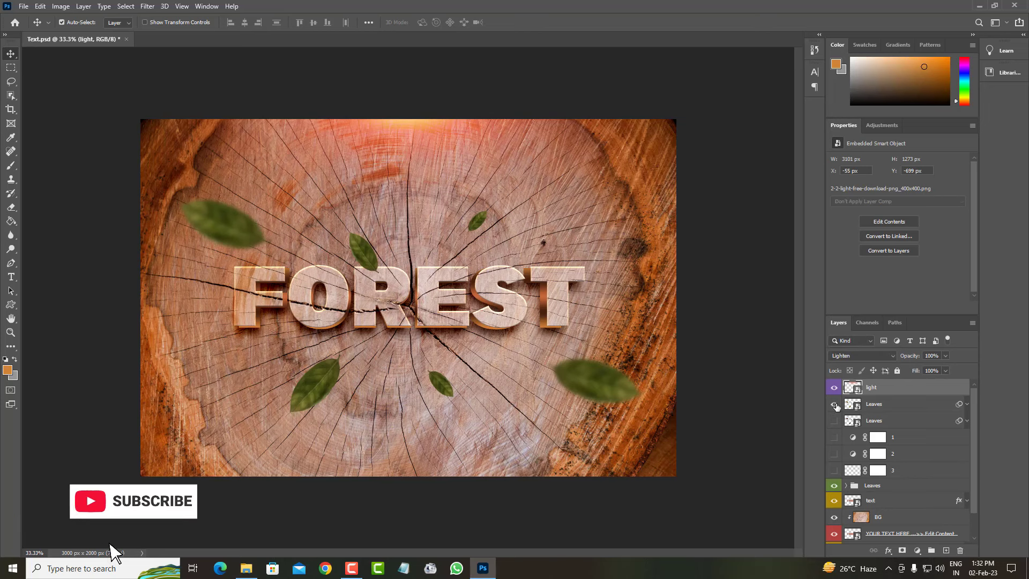
drag(833, 420, 834, 437)
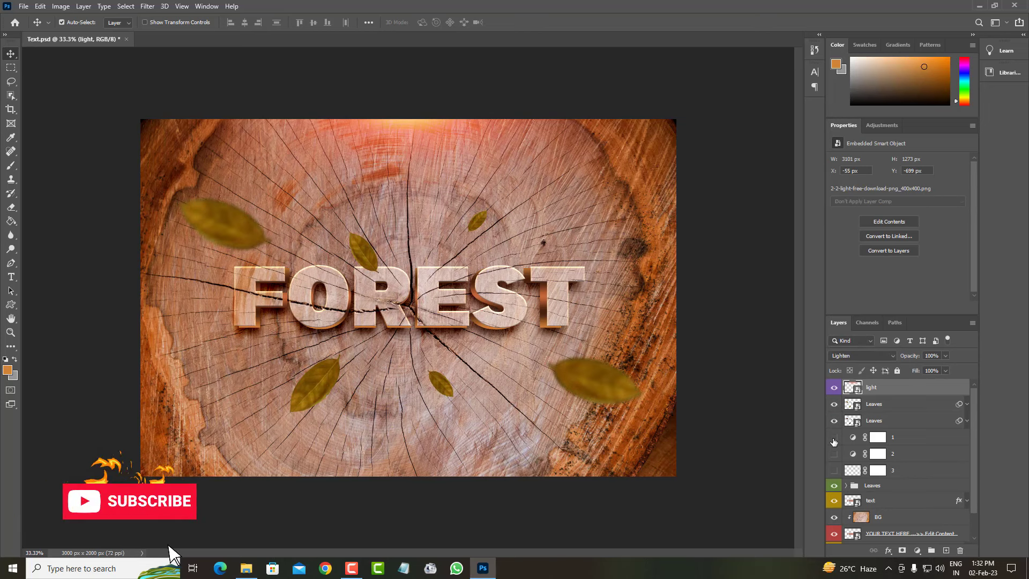
click(833, 455)
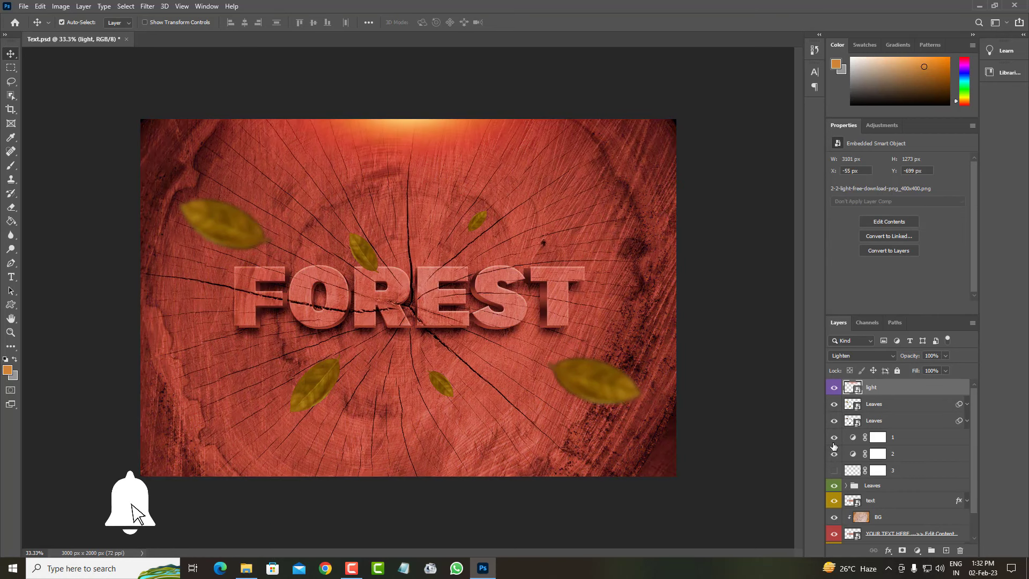
click(834, 437)
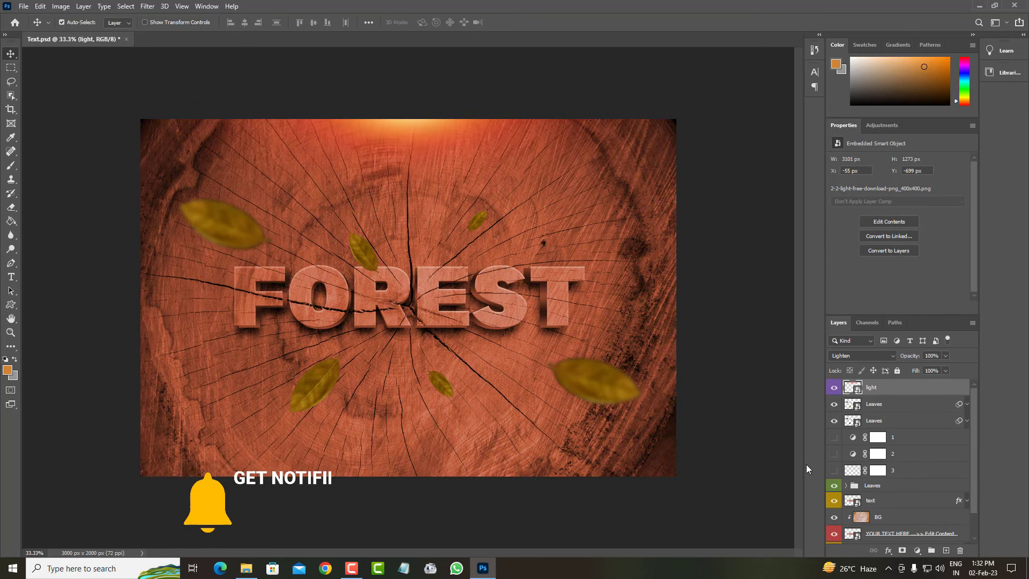
click(834, 454)
scroll(928, 460, down, 2)
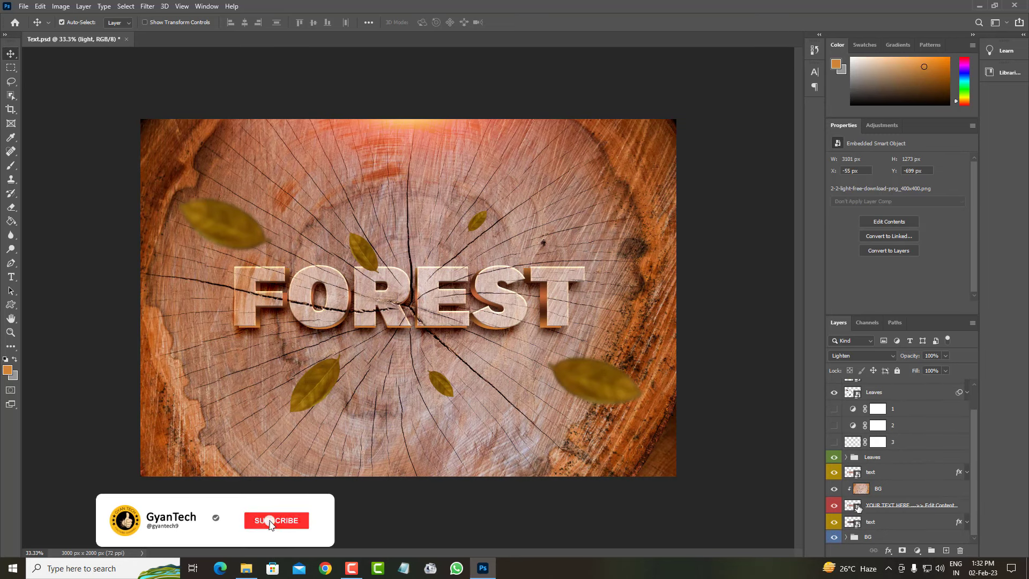
click(857, 507)
Replace FOREST with GYAN9 in the upper text smart object and save it
double_click(858, 507)
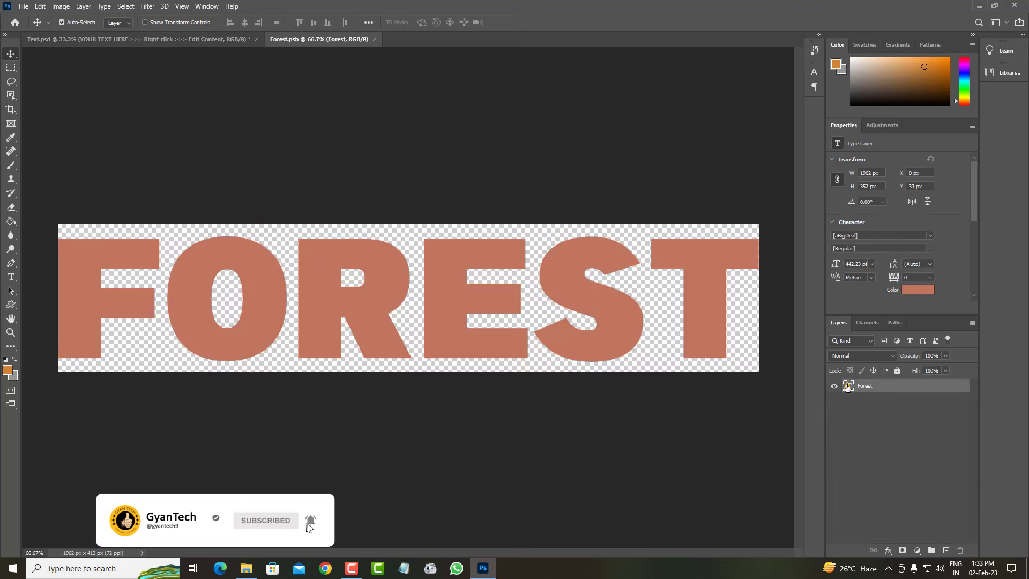
double_click(847, 385)
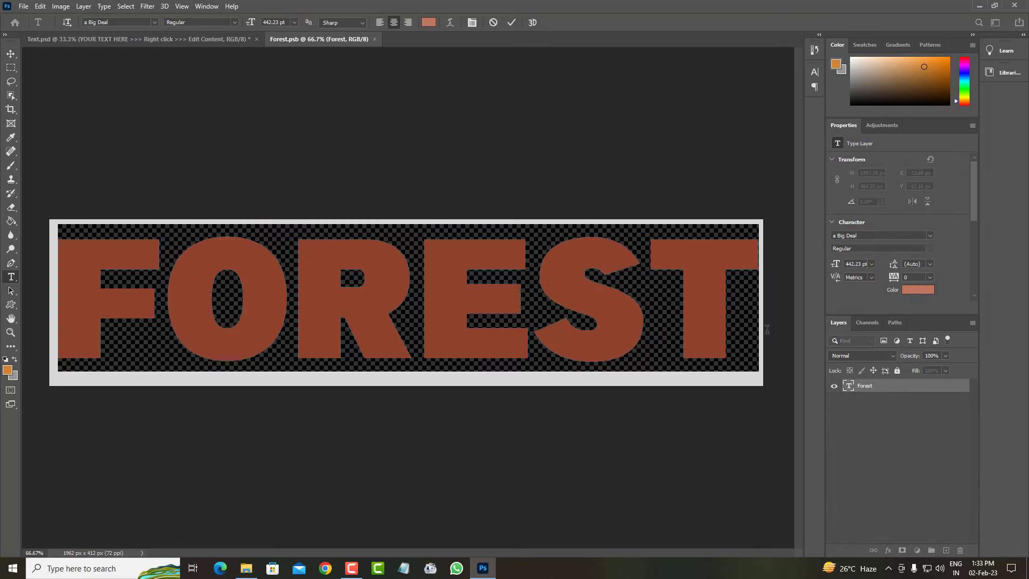
text(gyan9)
click(10, 54)
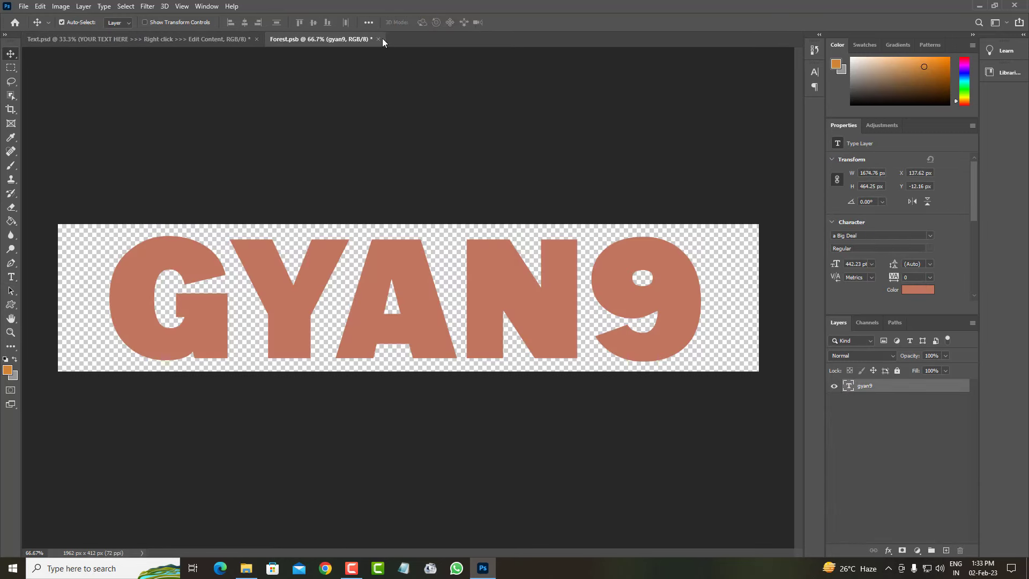
click(378, 39)
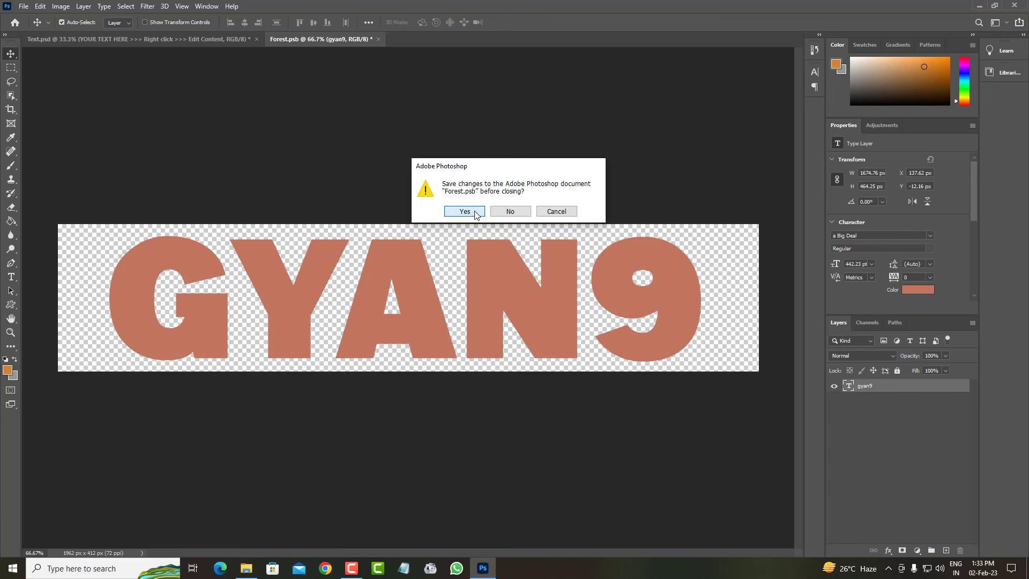
click(474, 212)
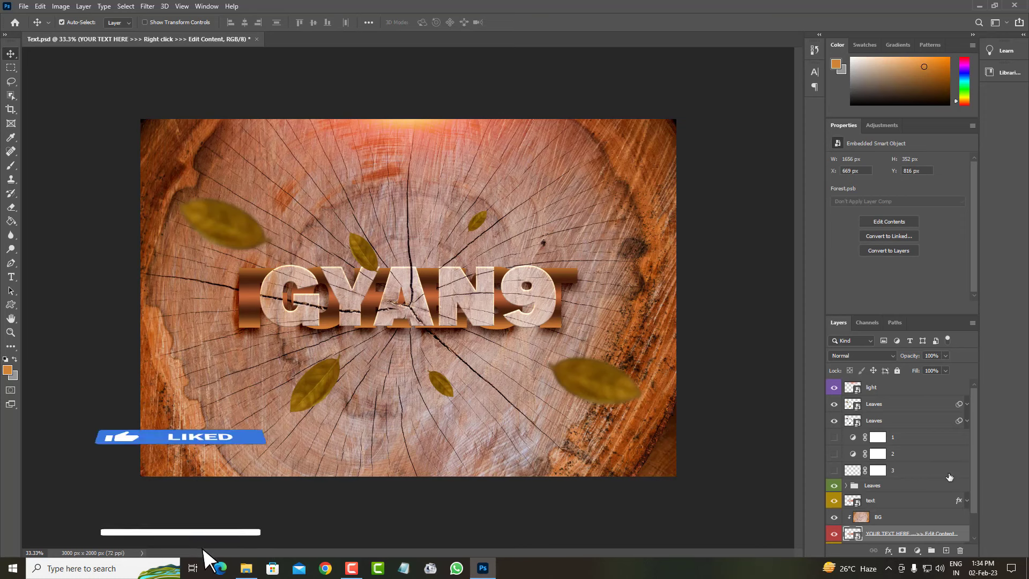
Change the lower text smart object's FOREST to GYAN9 and save it as well
scroll(943, 472, down, 2)
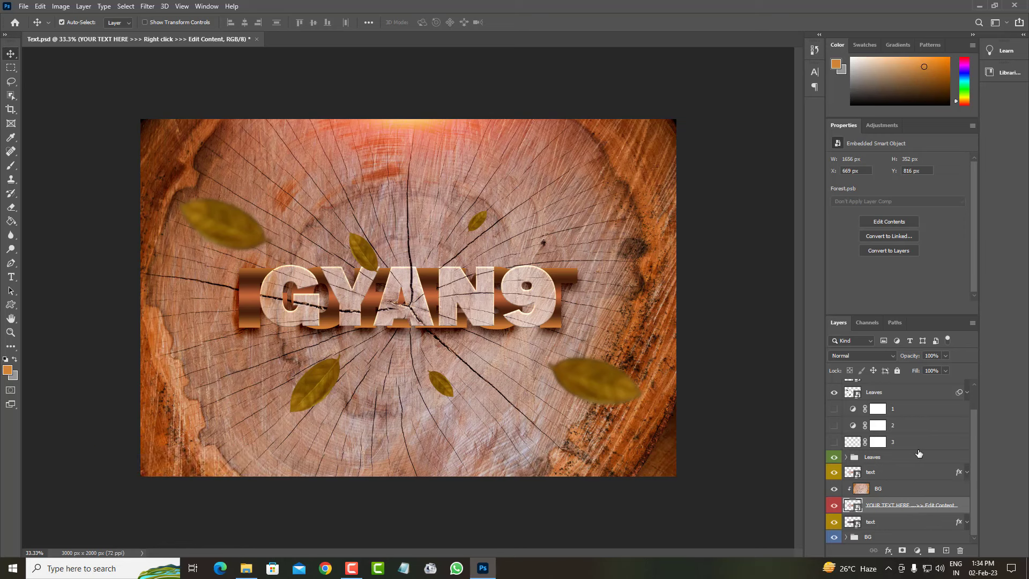
scroll(918, 453, up, 2)
scroll(918, 453, down, 2)
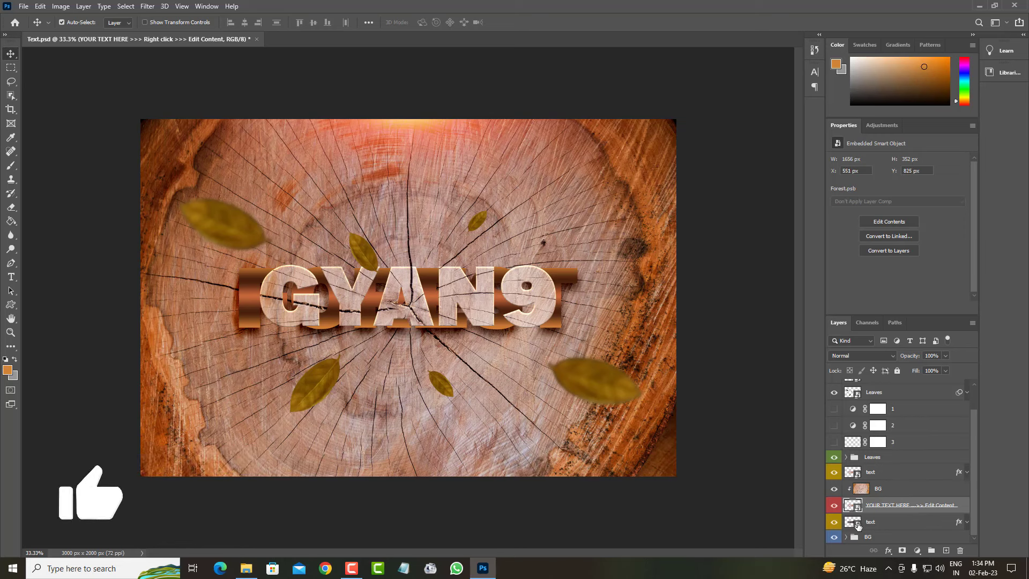
click(857, 522)
double_click(858, 522)
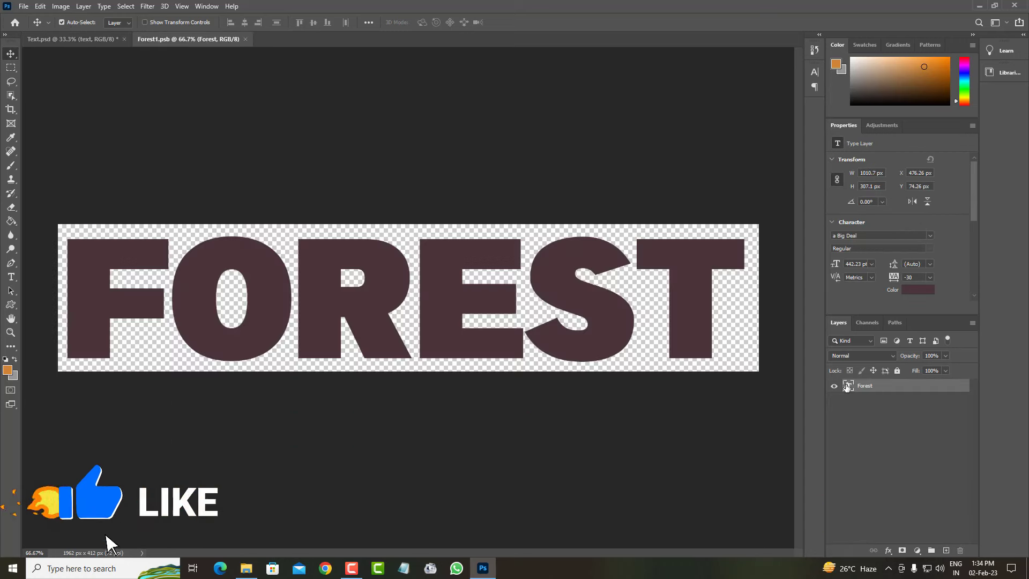
double_click(847, 385)
text(gyan9)
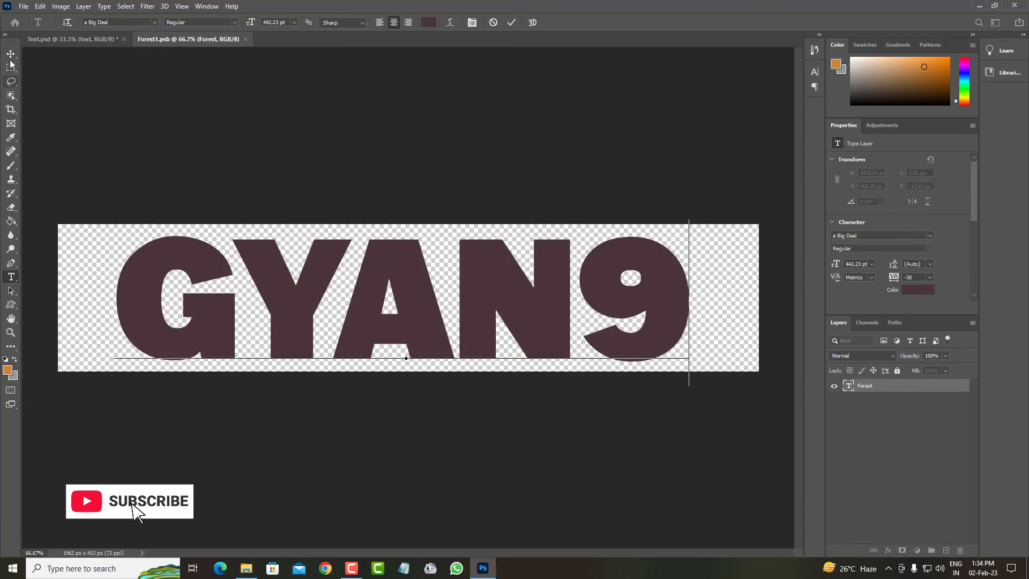
click(11, 54)
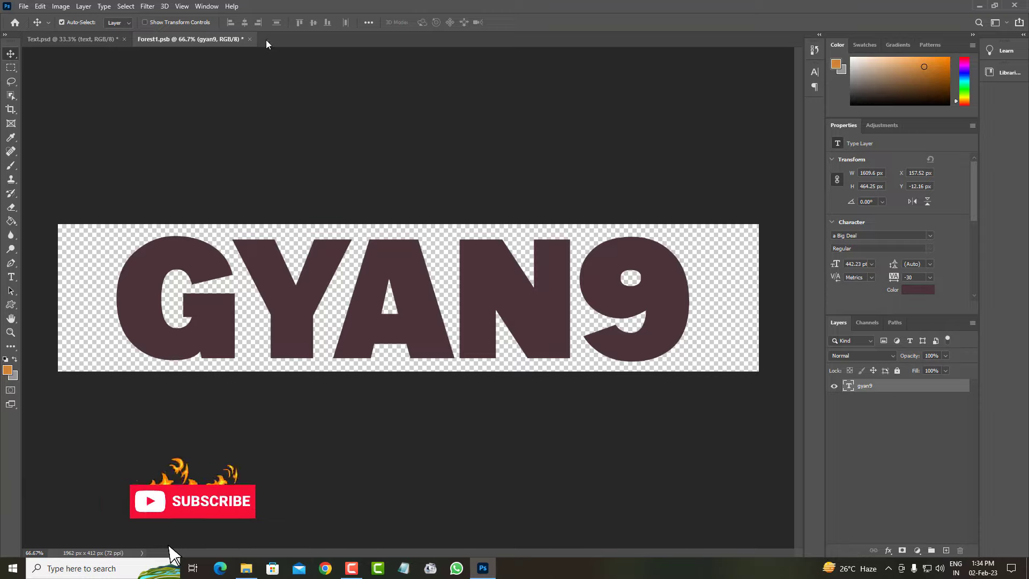
click(249, 39)
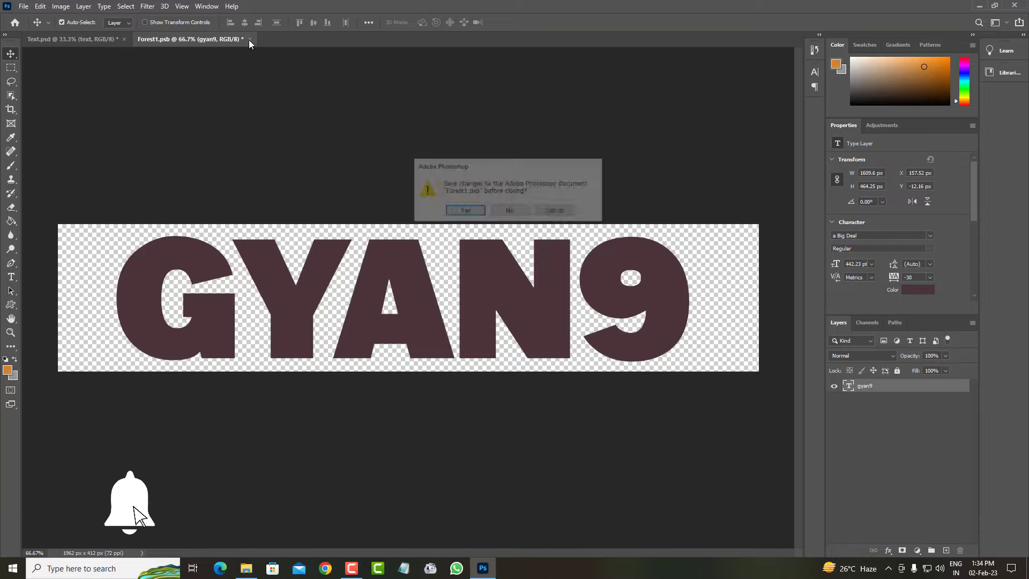
click(462, 212)
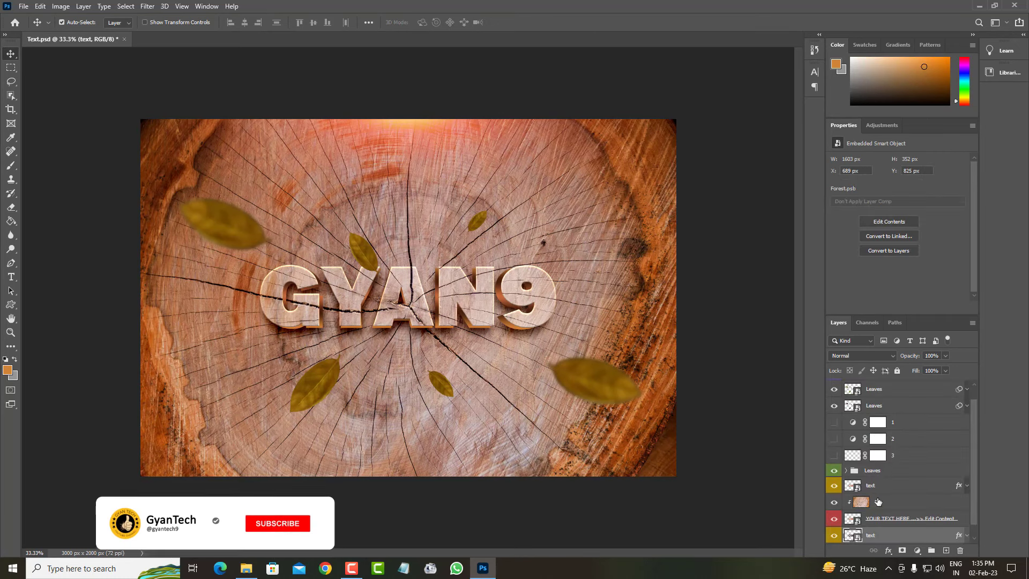
Toggle the light glow layer off and back on, then select it
scroll(924, 503, down, 1)
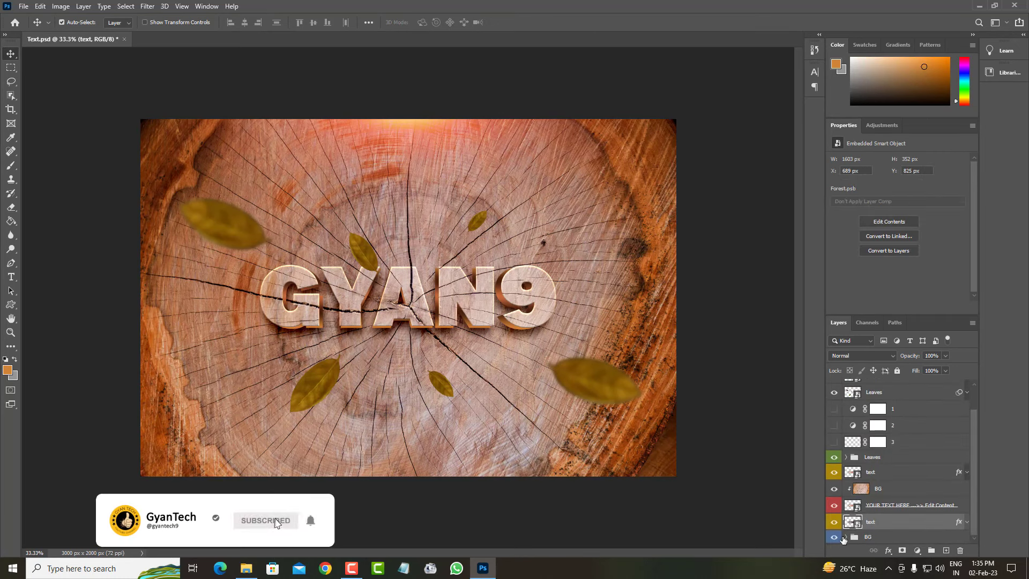
scroll(857, 482, up, 1)
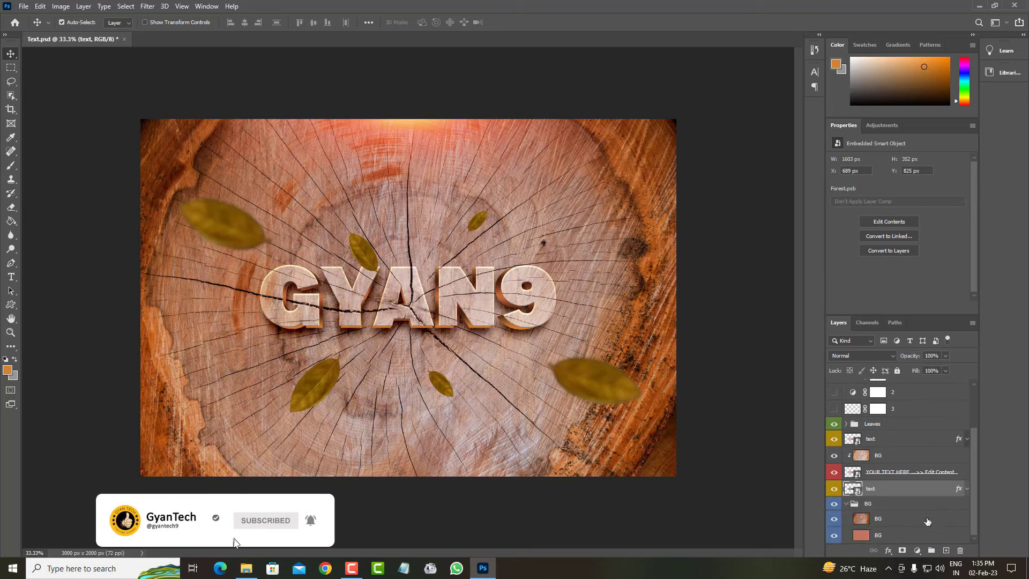
scroll(847, 429, up, 1)
click(833, 387)
click(834, 387)
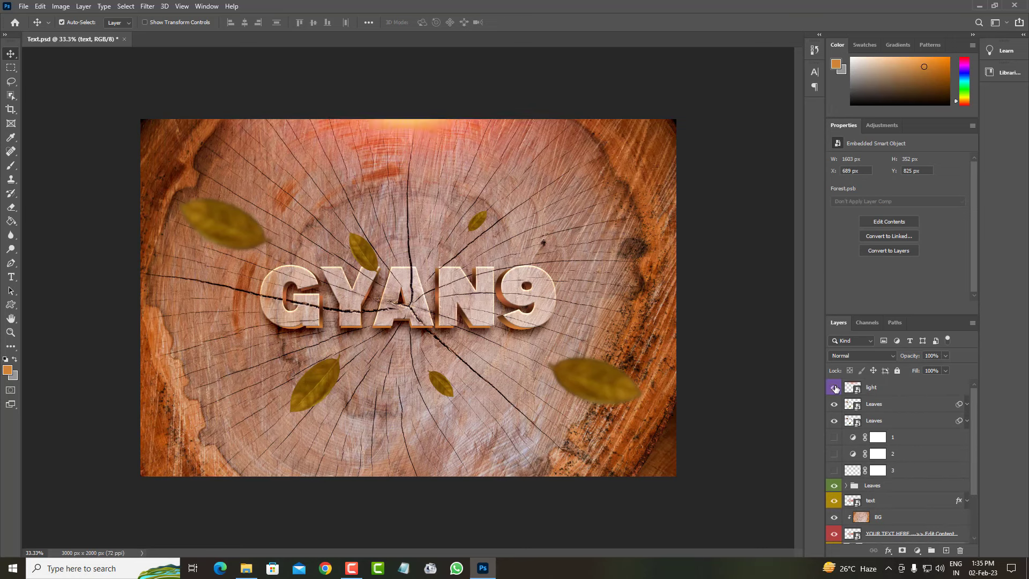
click(882, 390)
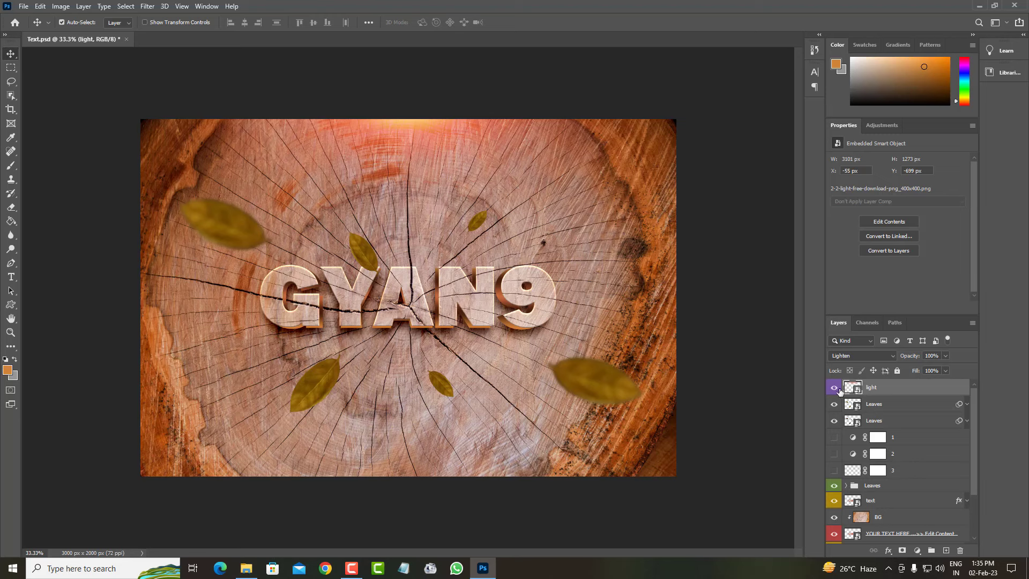
Compare leaf colours by toggling the two Leaves colour layers
click(834, 388)
click(834, 404)
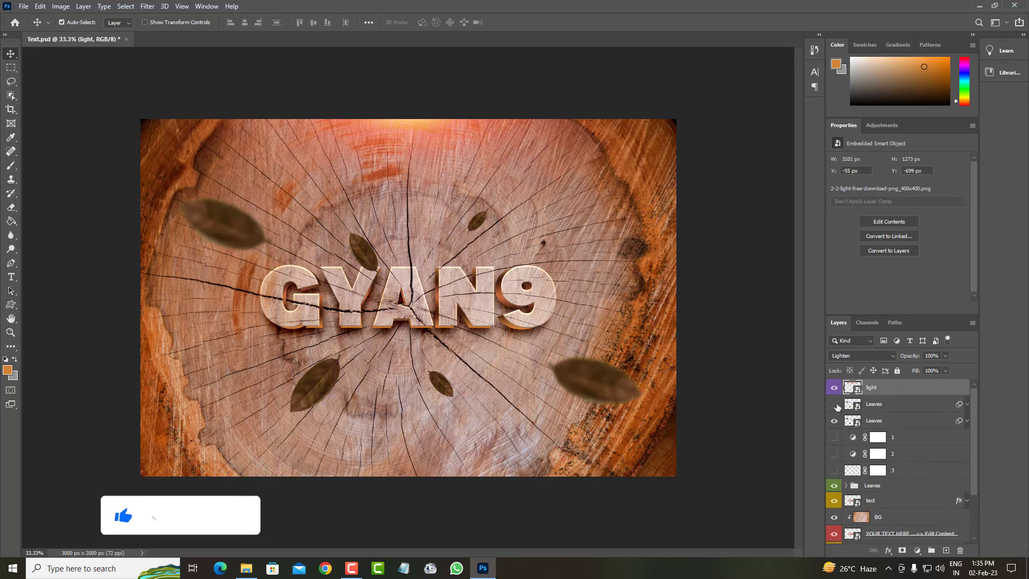
click(834, 404)
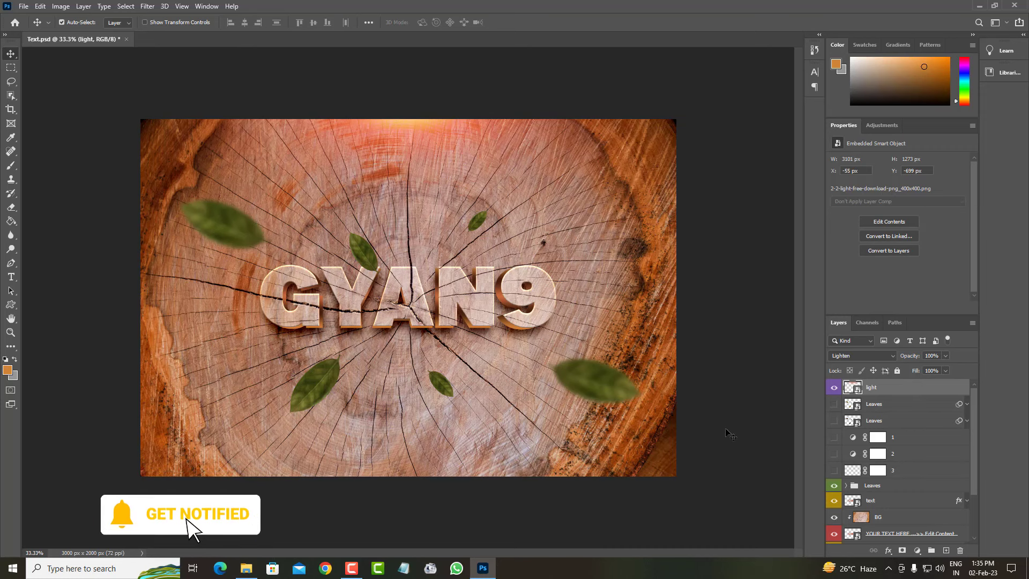
click(834, 404)
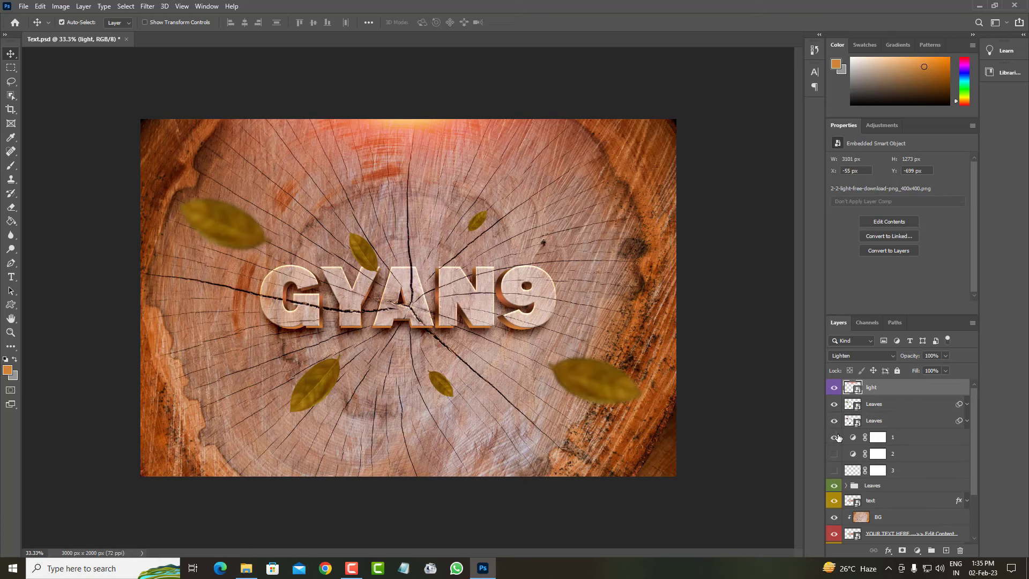
Preview the tints of adjustment layers 1–3, then hide the Leaves layers
click(838, 437)
click(835, 453)
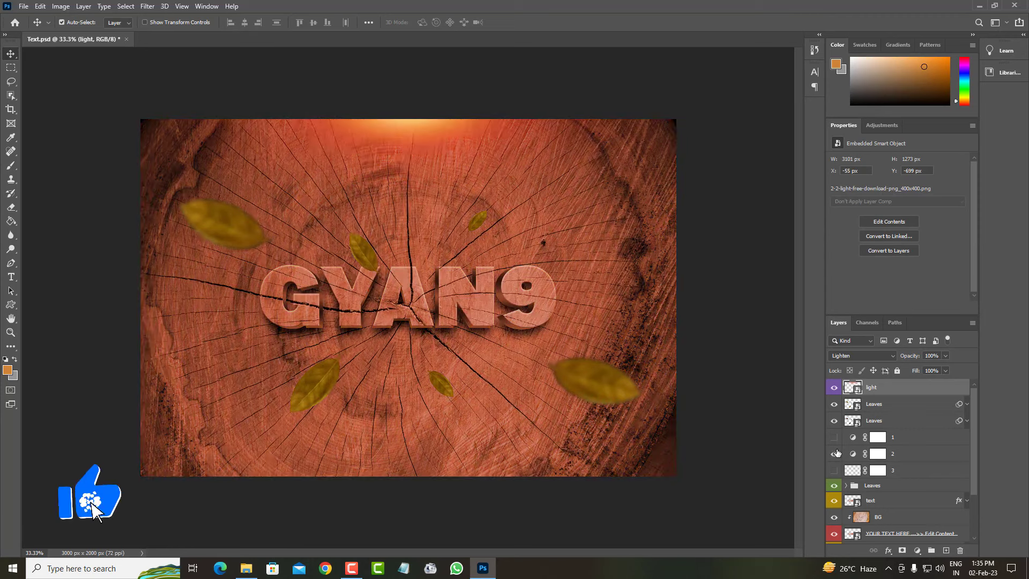
click(834, 453)
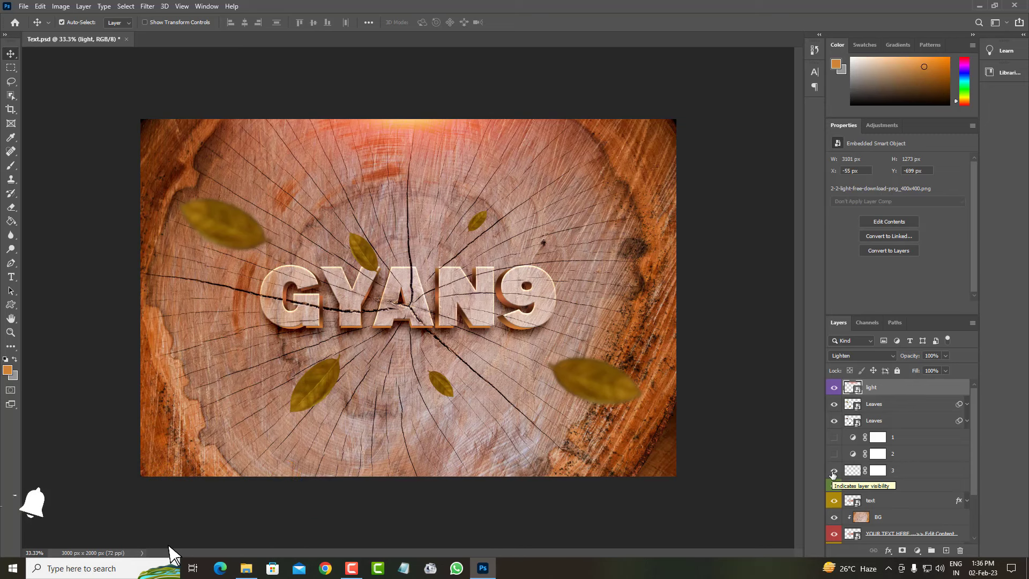
click(833, 471)
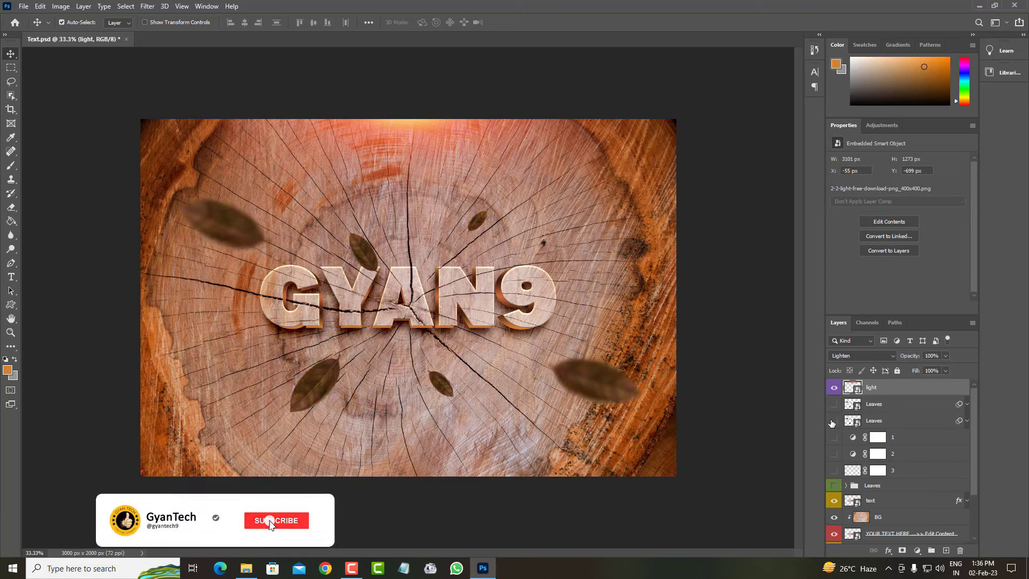
click(833, 421)
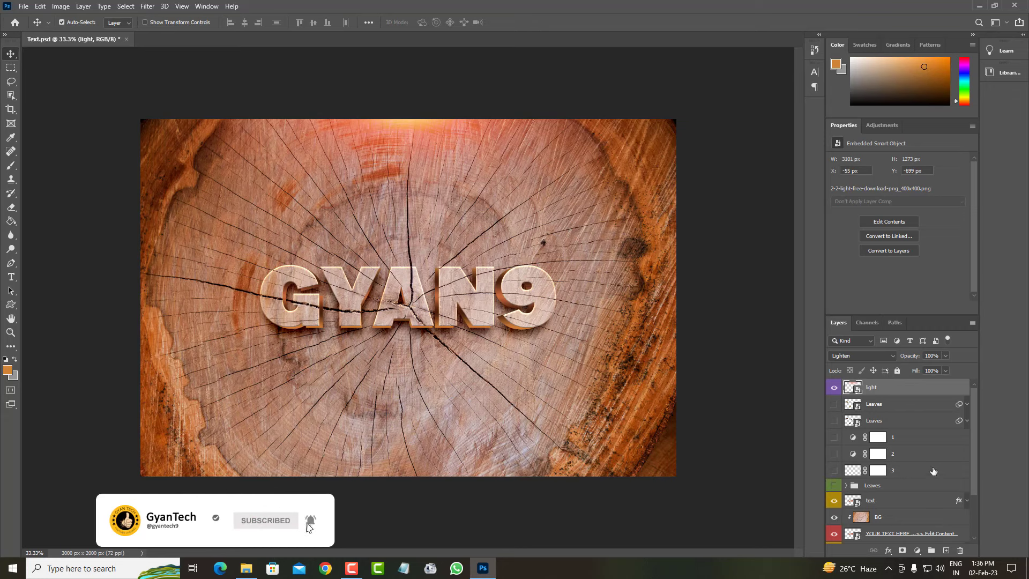
click(833, 485)
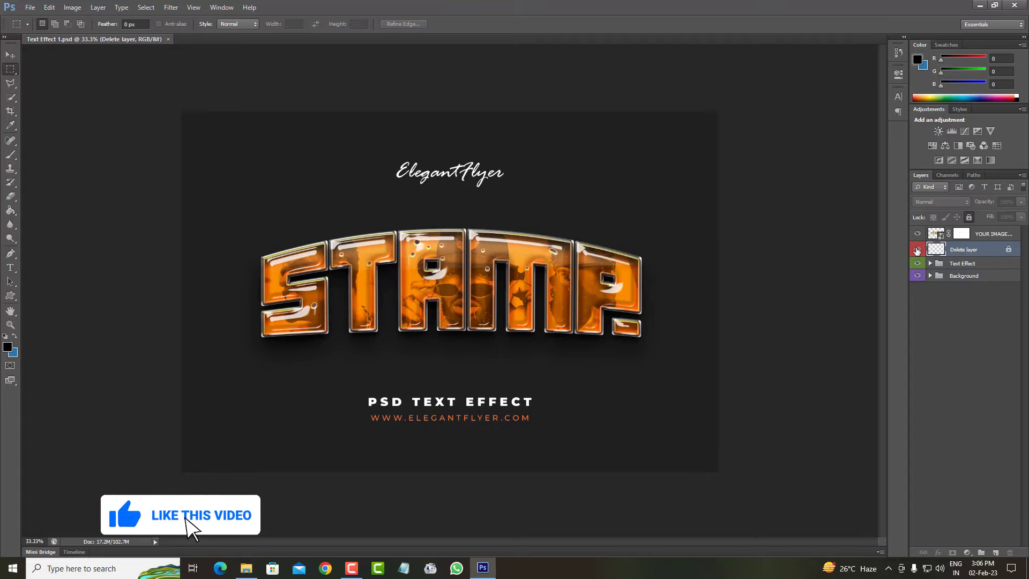
Hide the Delete branding layer and retype the stamp smart object's STAMP text as a larger TIGER
click(916, 250)
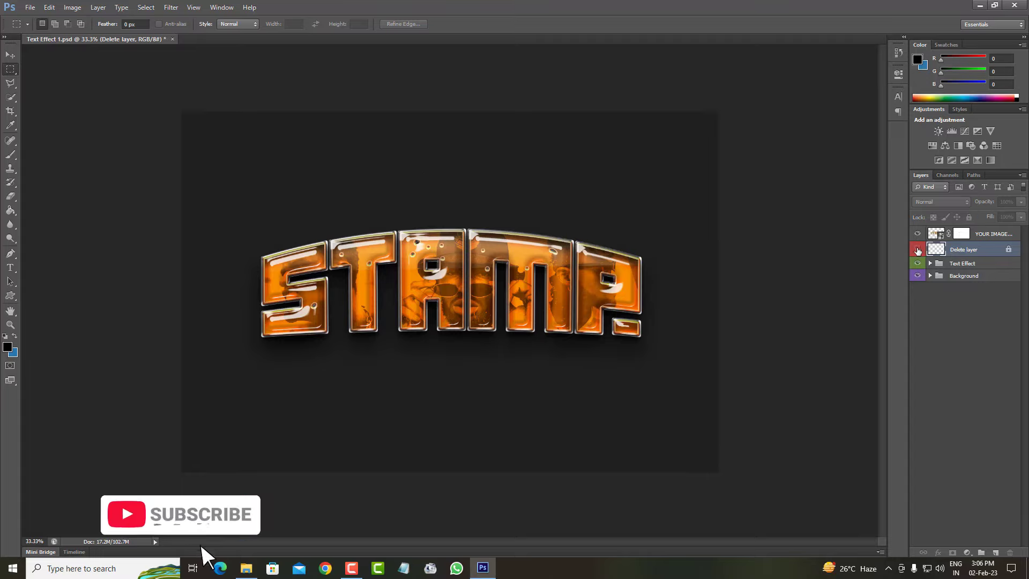
double_click(940, 237)
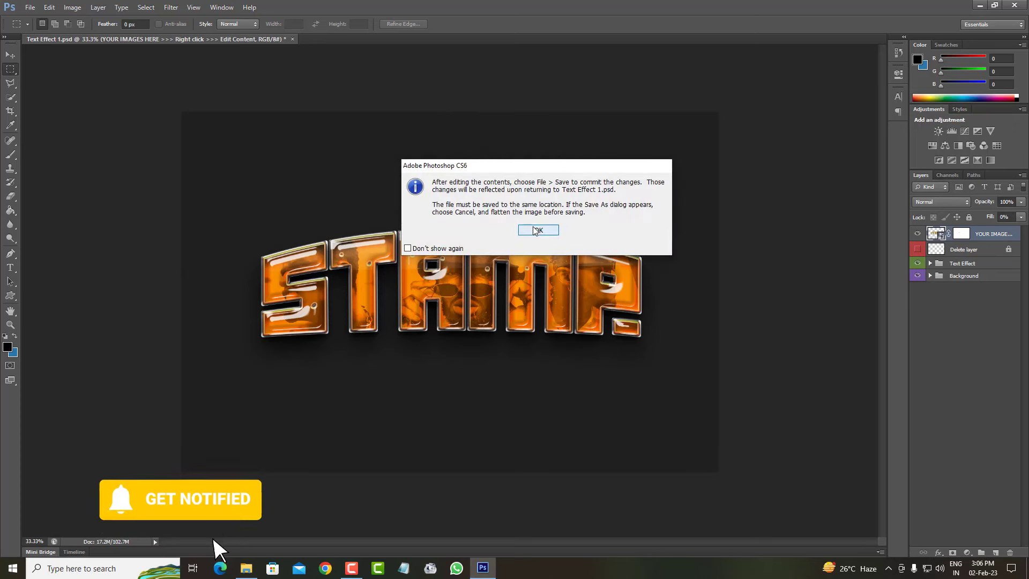
click(534, 229)
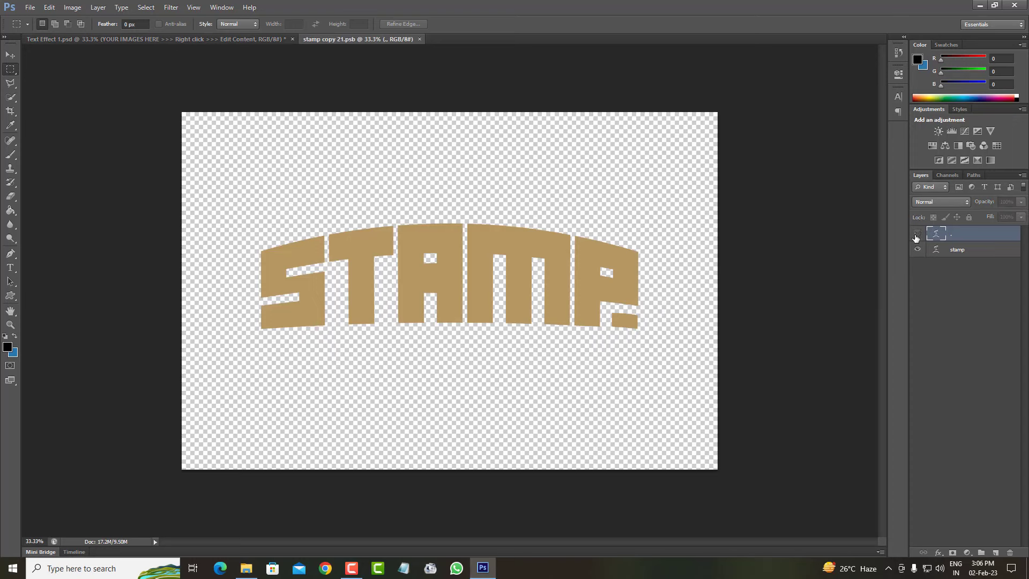
click(937, 250)
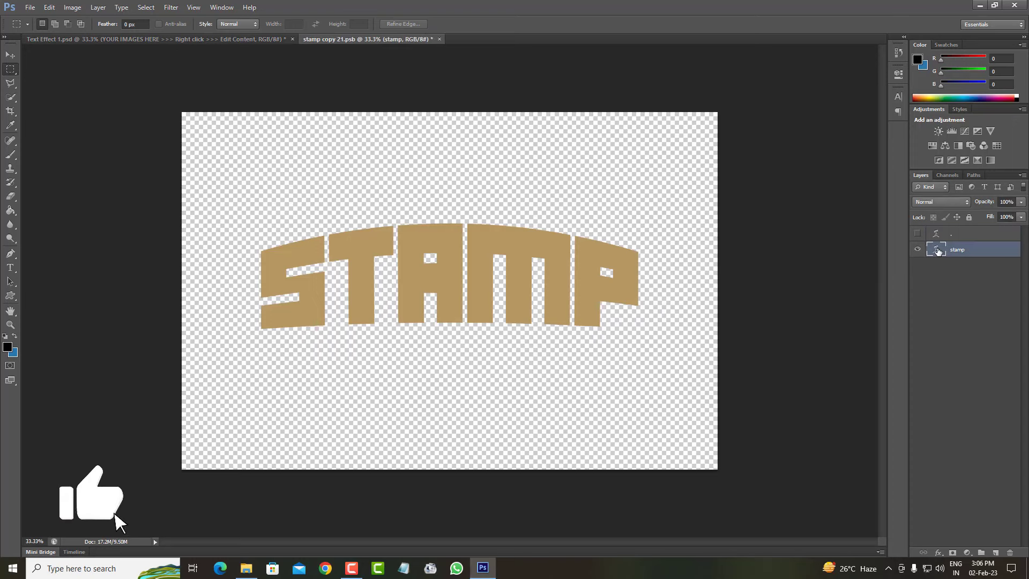
double_click(937, 250)
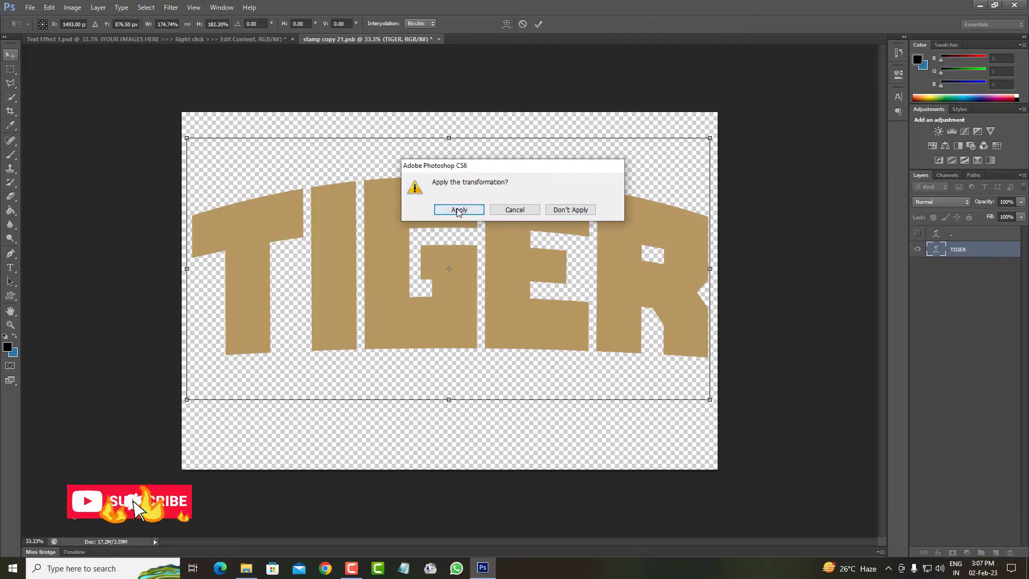
click(456, 209)
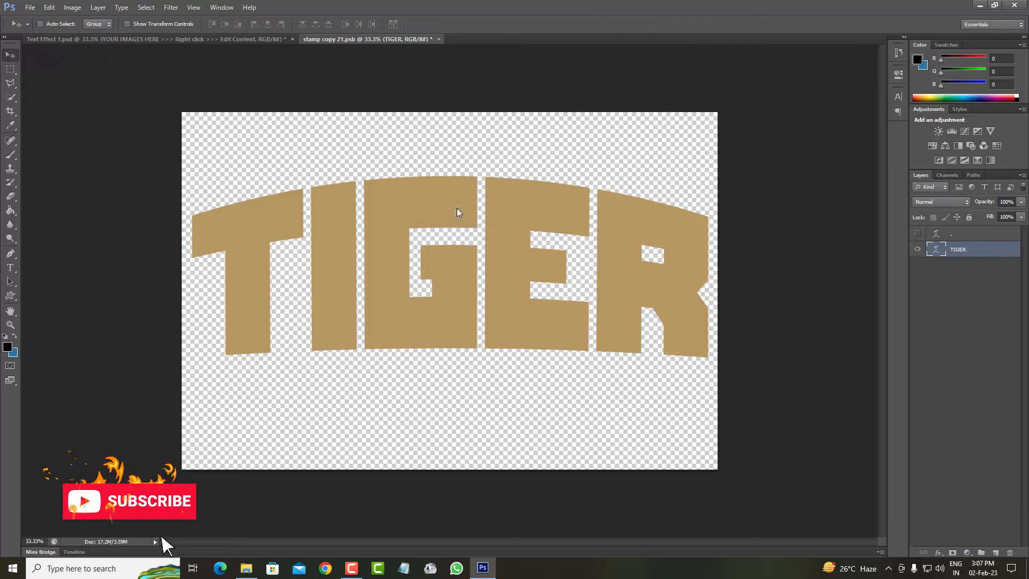
click(439, 39)
Save the TIGER text edit and open the first photo smart object in the Text Effect group
click(454, 210)
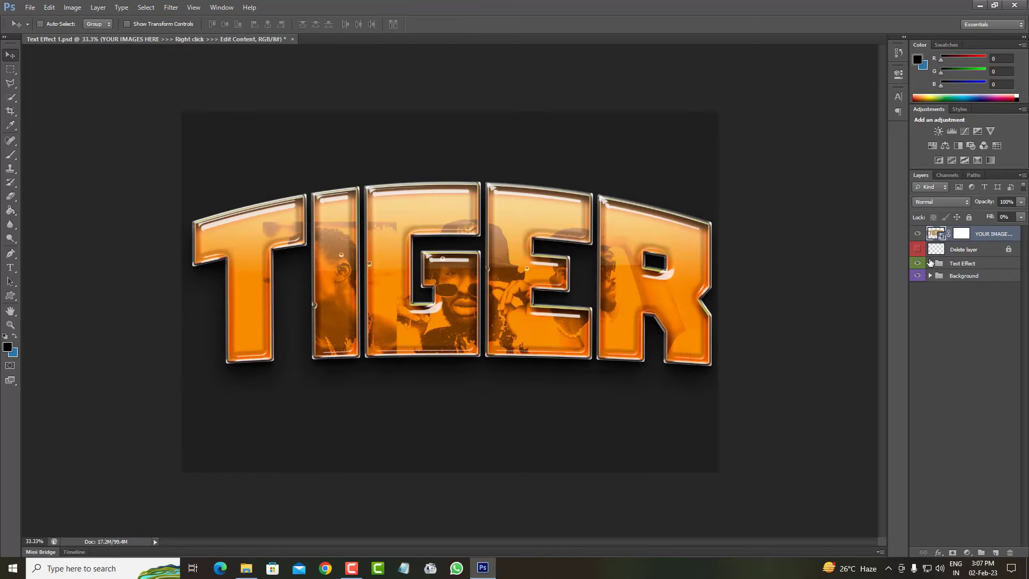
click(930, 264)
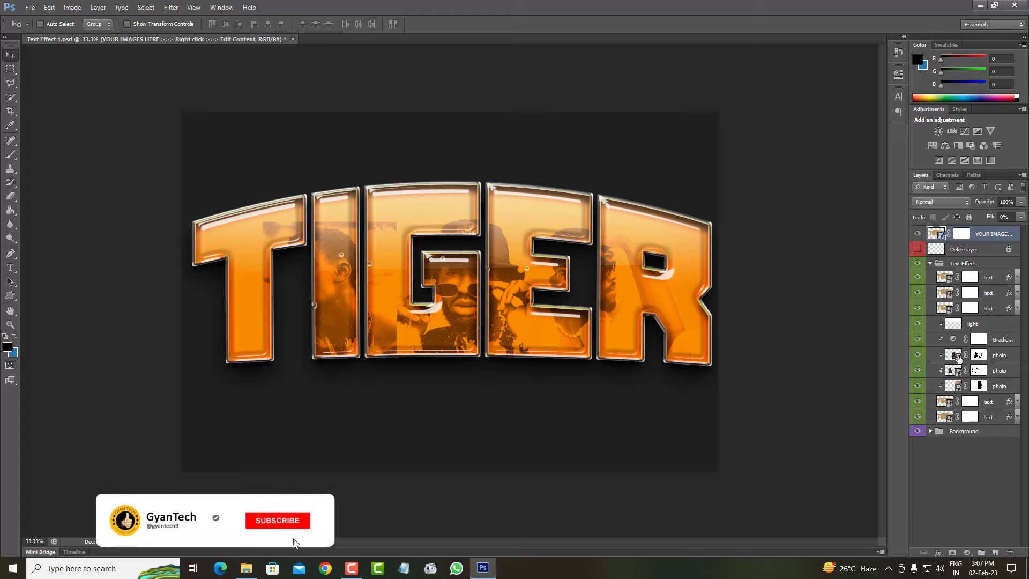
click(959, 360)
double_click(958, 356)
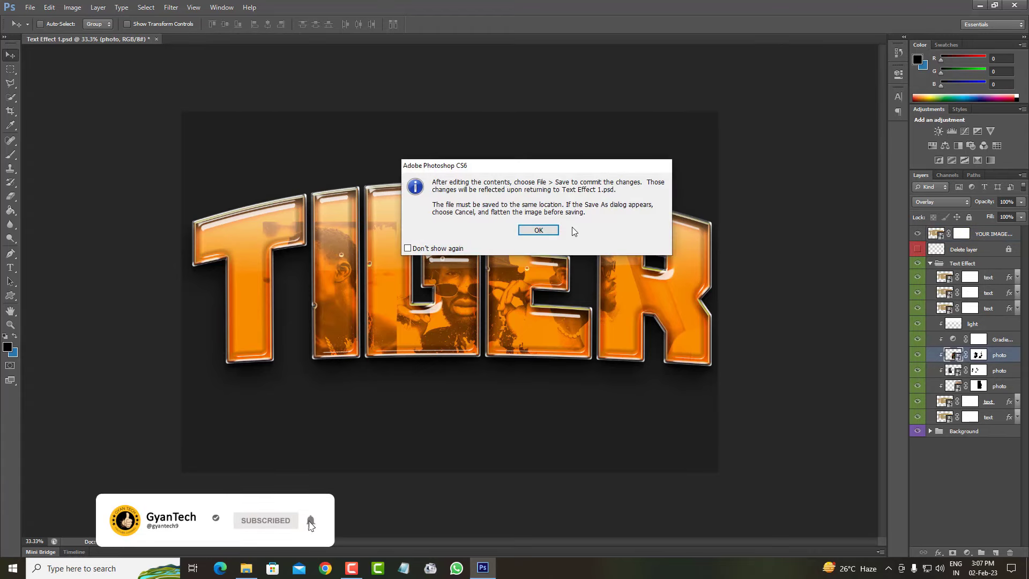
click(546, 230)
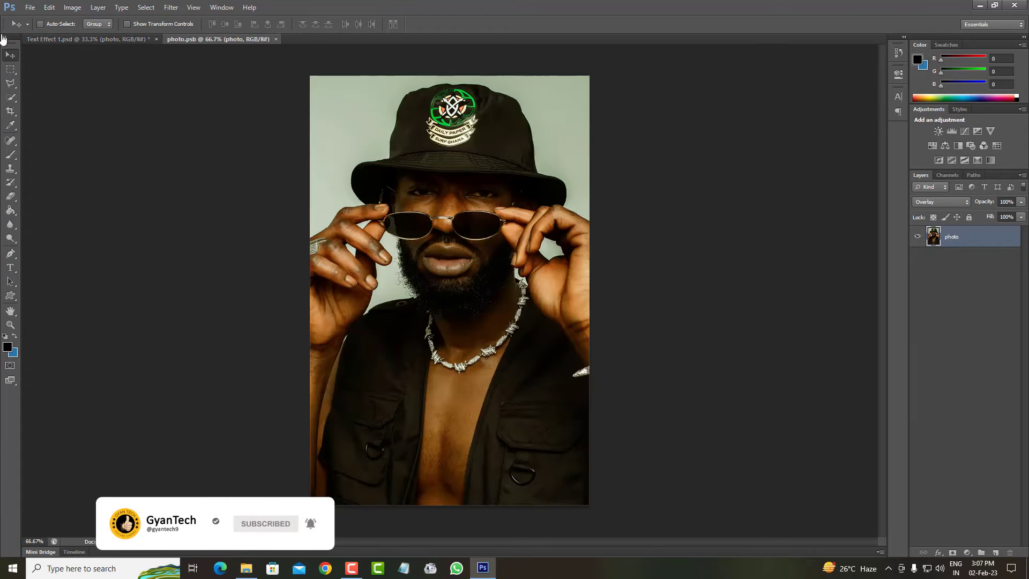
Drag a tiger close-up image into photo.psb, then close and save photo.psb
click(30, 7)
click(40, 29)
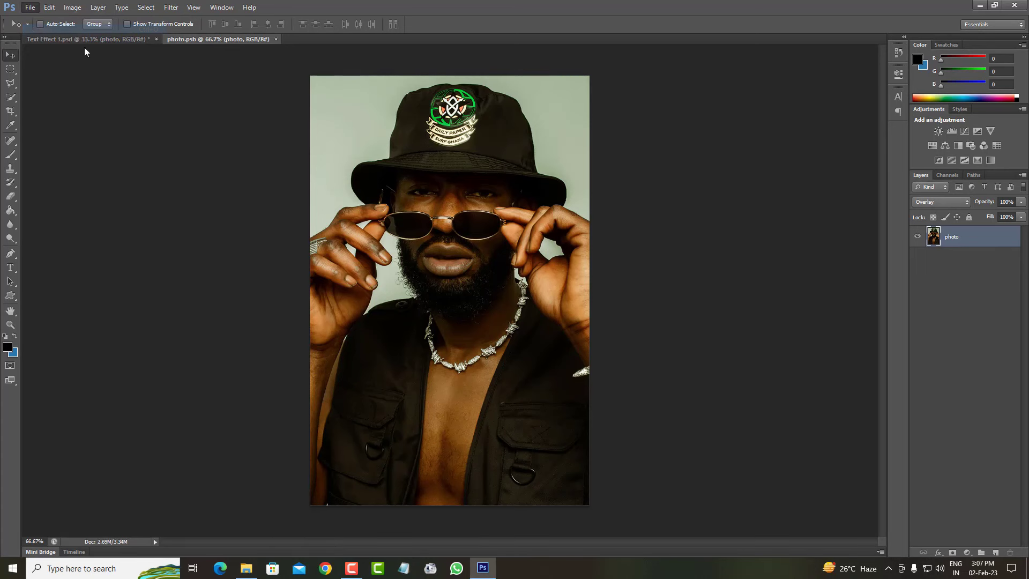
click(303, 246)
click(496, 453)
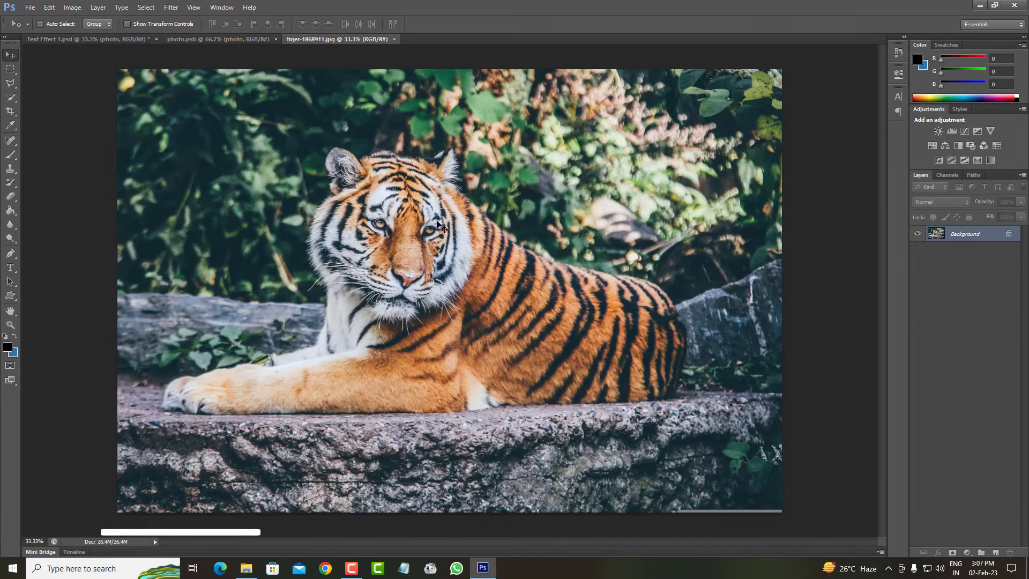
drag(438, 224, 296, 80)
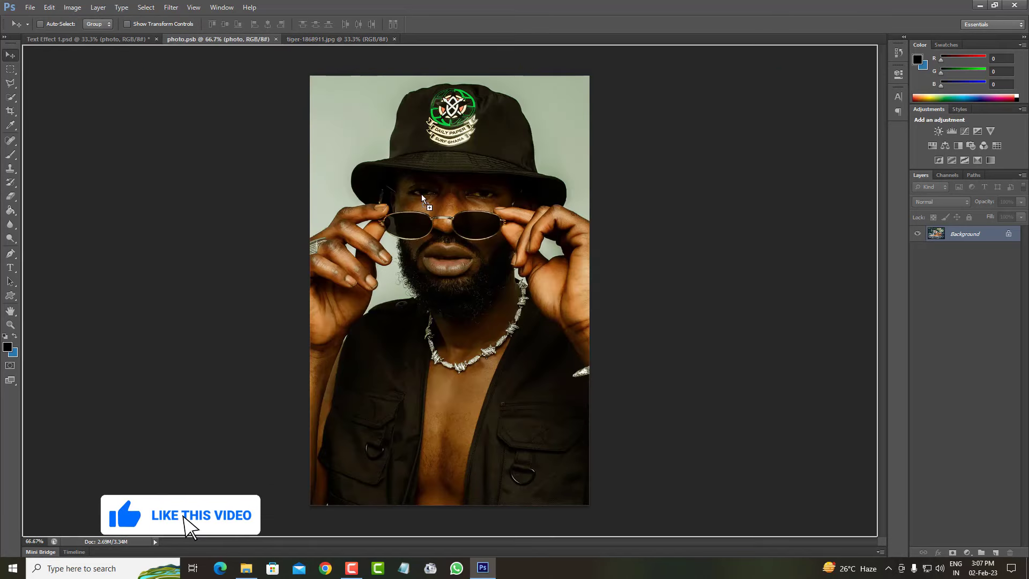
mouse_move(246, 40)
mouse_down()
mouse_move(444, 222)
mouse_move(524, 244)
mouse_up()
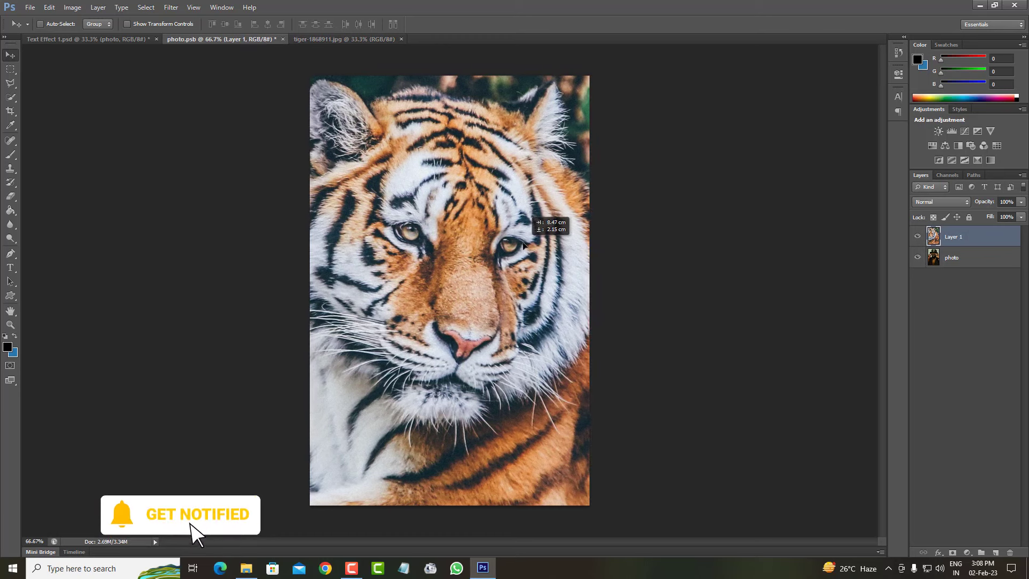
click(401, 39)
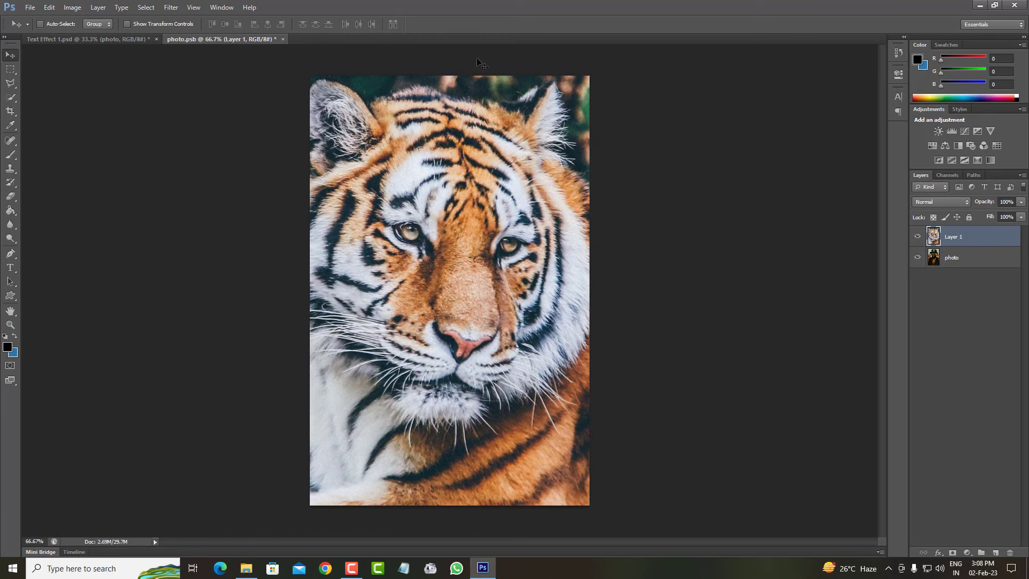
click(282, 39)
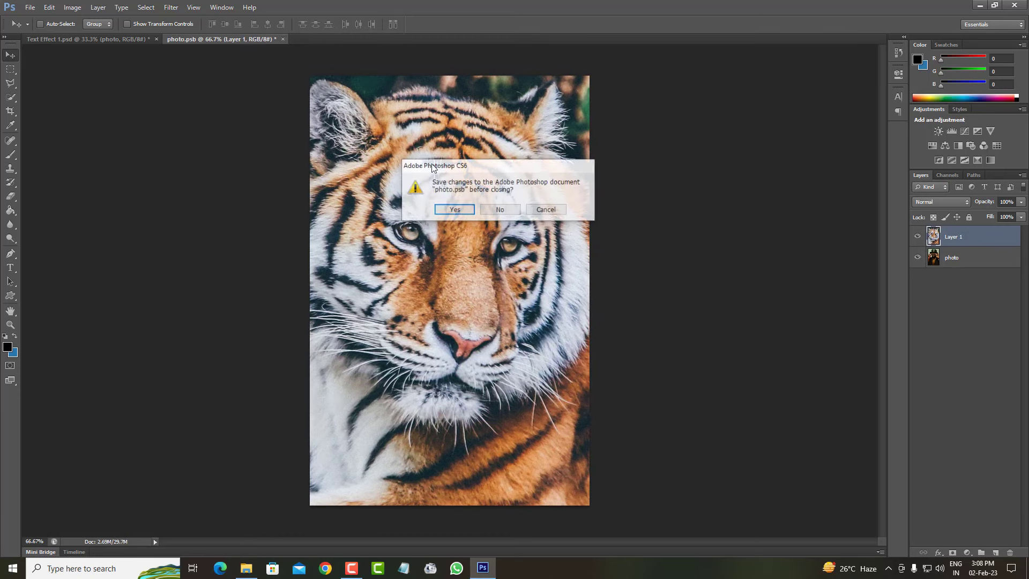
click(454, 210)
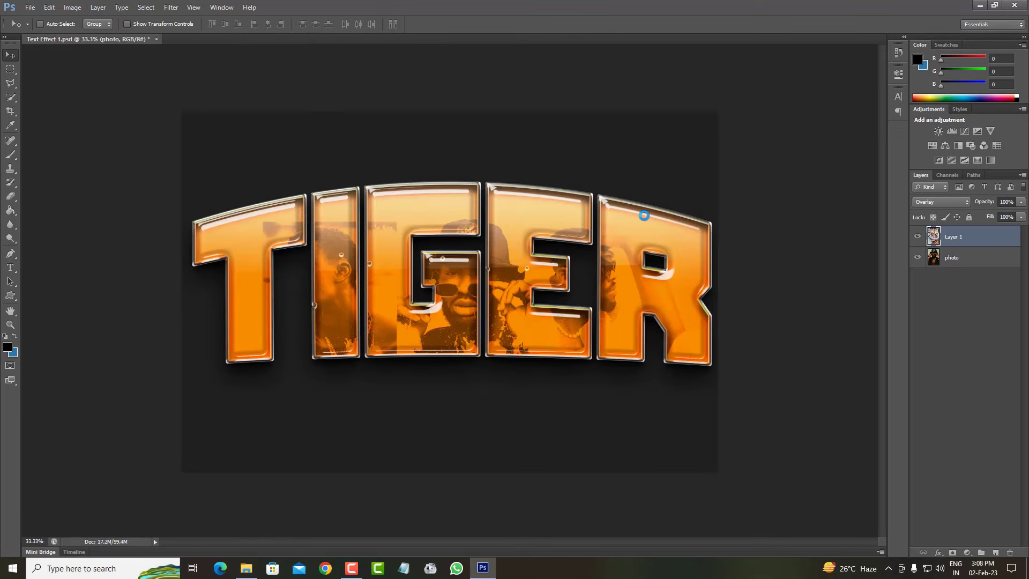
Reposition the tiger inside the letters and open the second photo smart object, photo1.psb
drag(529, 269, 484, 262)
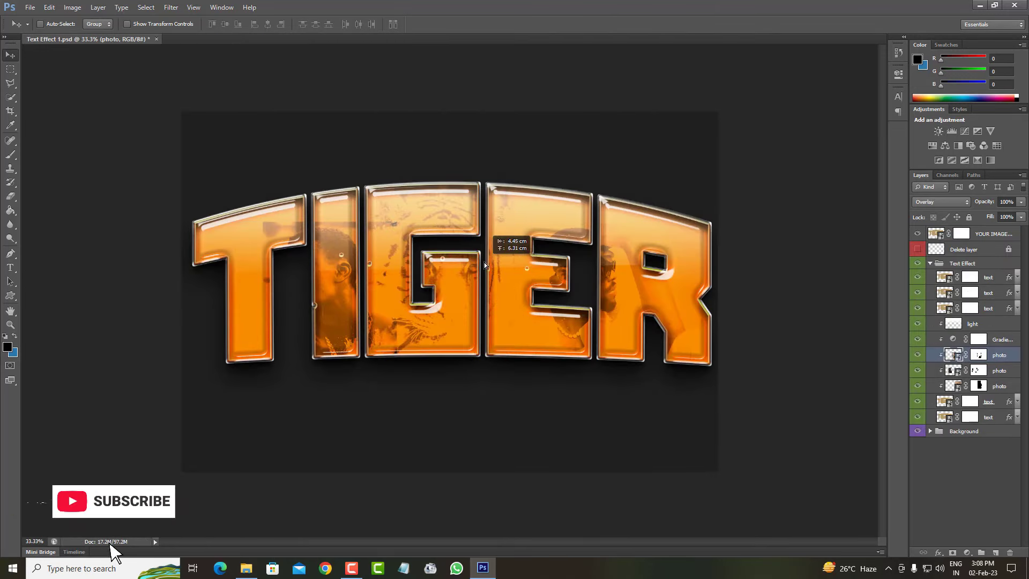
drag(484, 262, 484, 264)
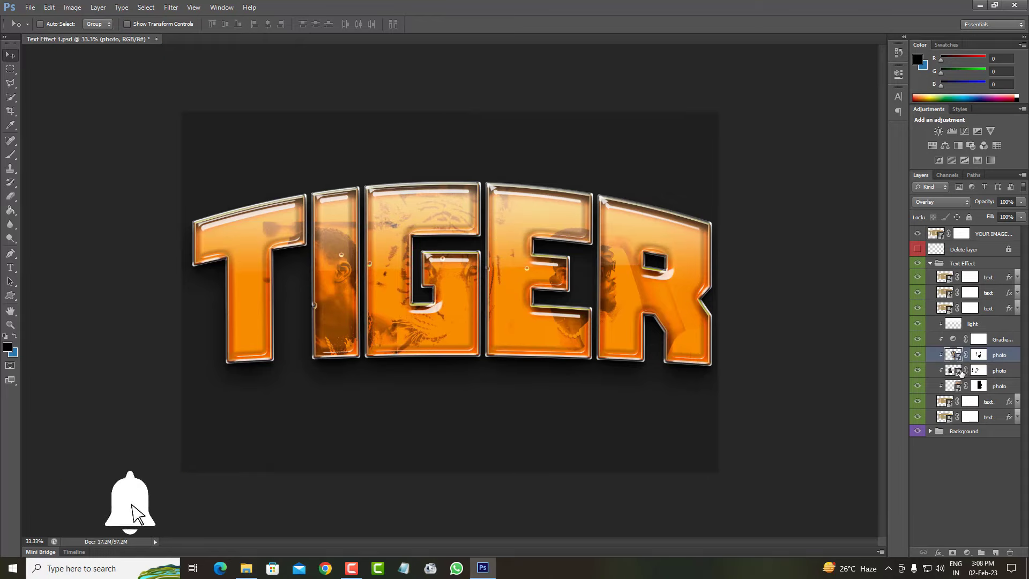
double_click(959, 372)
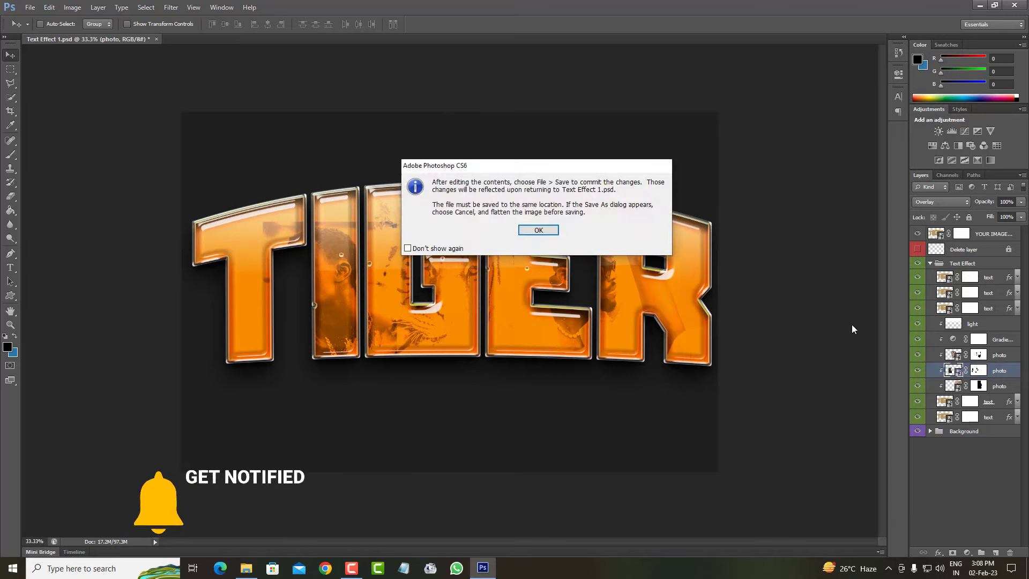
click(538, 230)
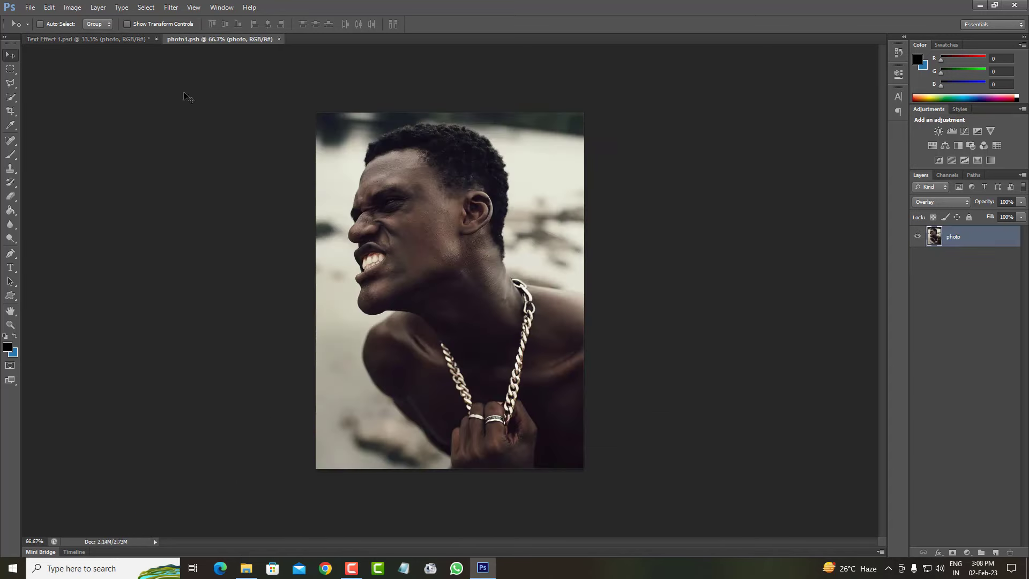
Place tiger-1975790 into photo1.psb with Ctrl+T, then close and save photo1.psb
click(30, 8)
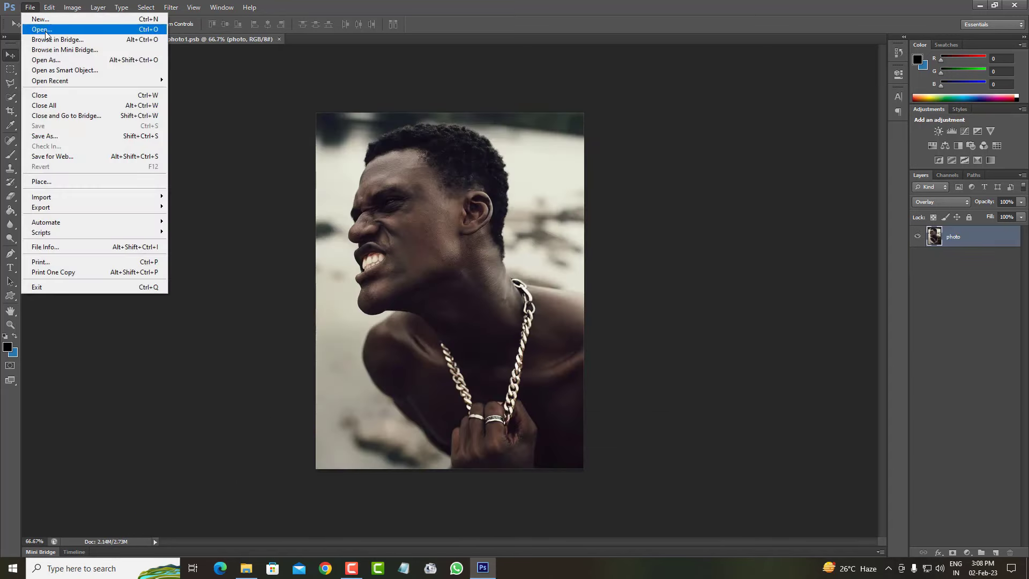
click(387, 133)
click(498, 459)
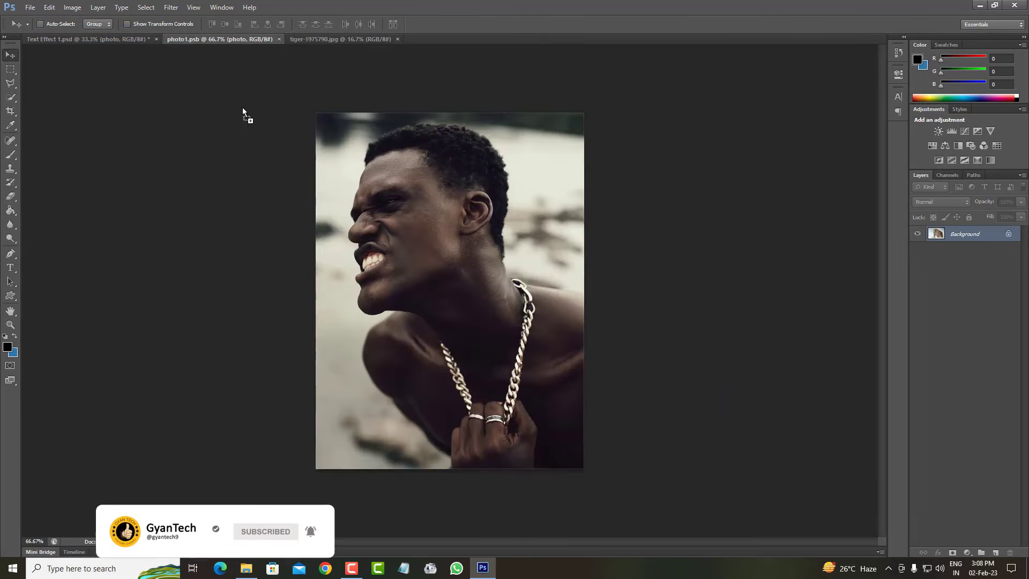
drag(199, 40, 395, 249)
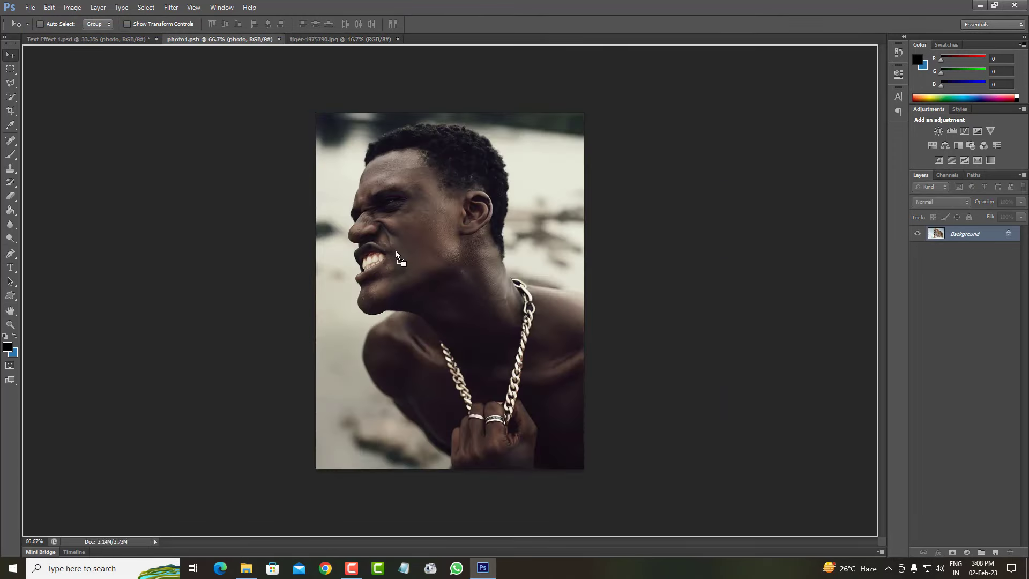
key(ctrl+t)
click(459, 209)
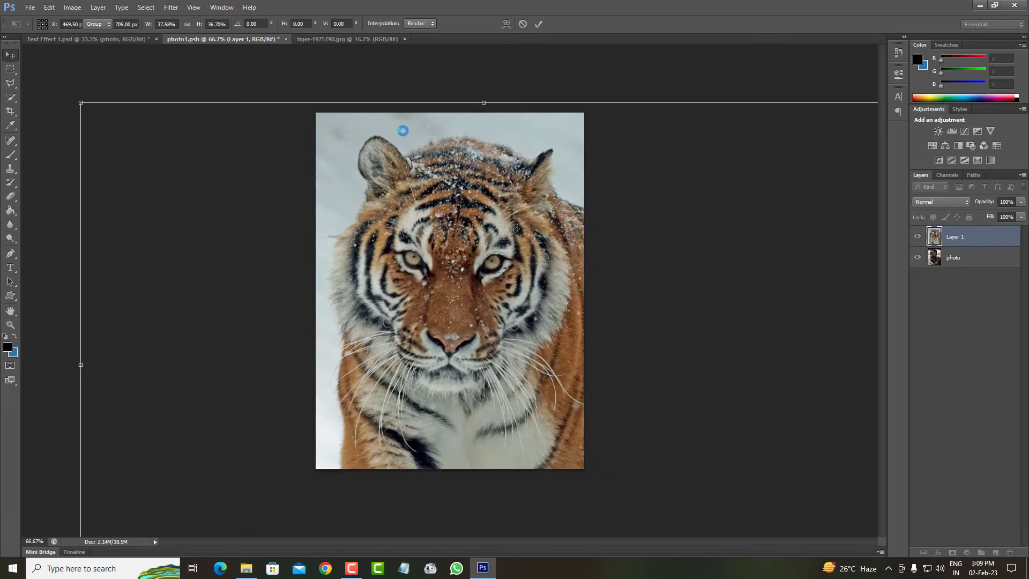
click(404, 40)
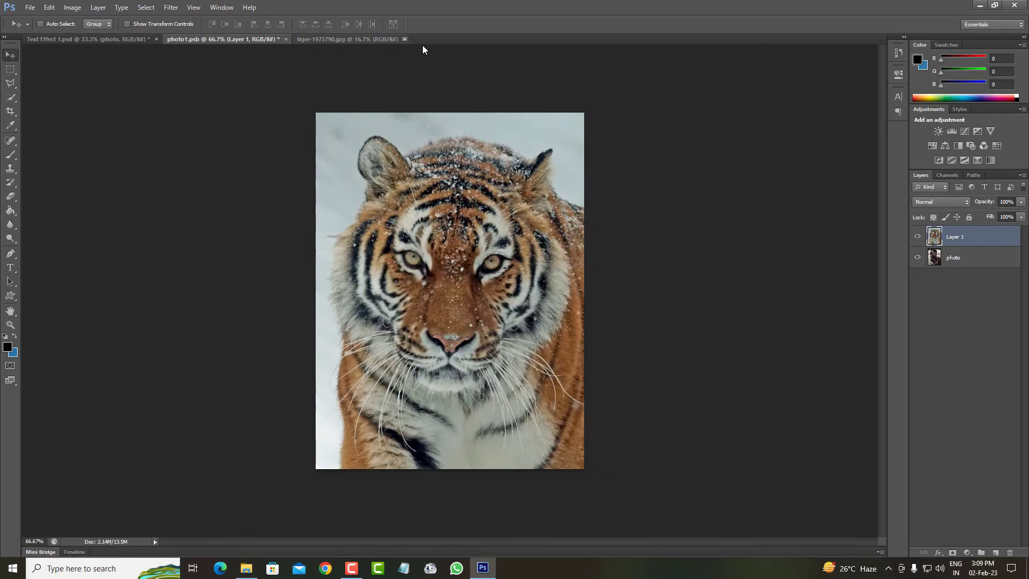
click(286, 39)
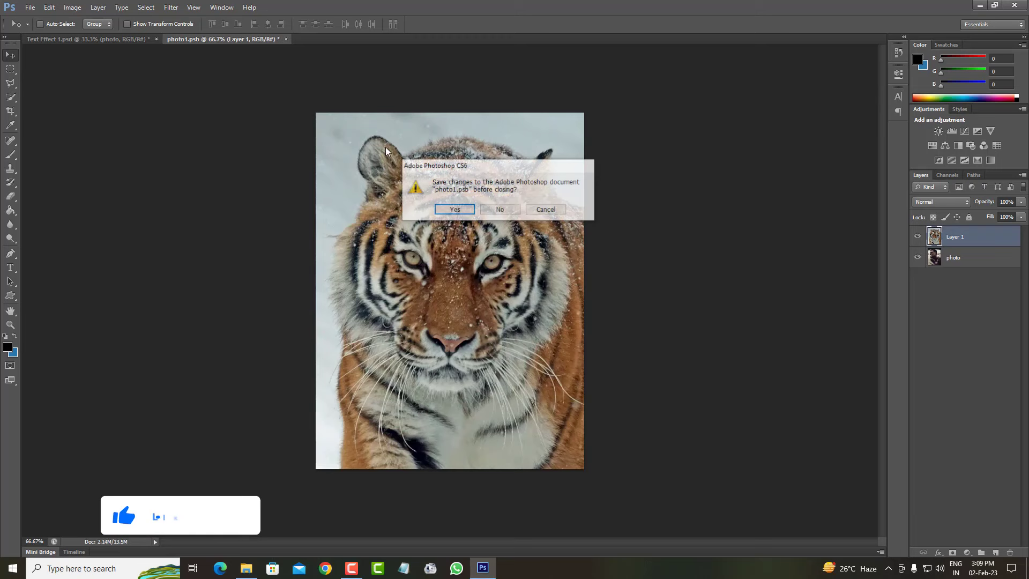
click(454, 209)
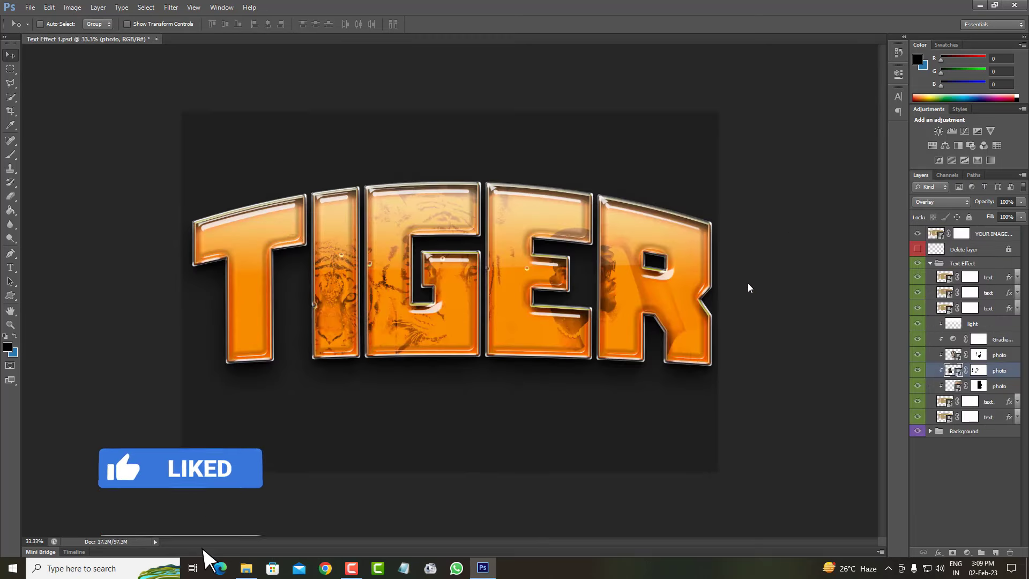
Nudge the tiger into place in the T and hide the portrait photo in E and R
drag(352, 306, 285, 265)
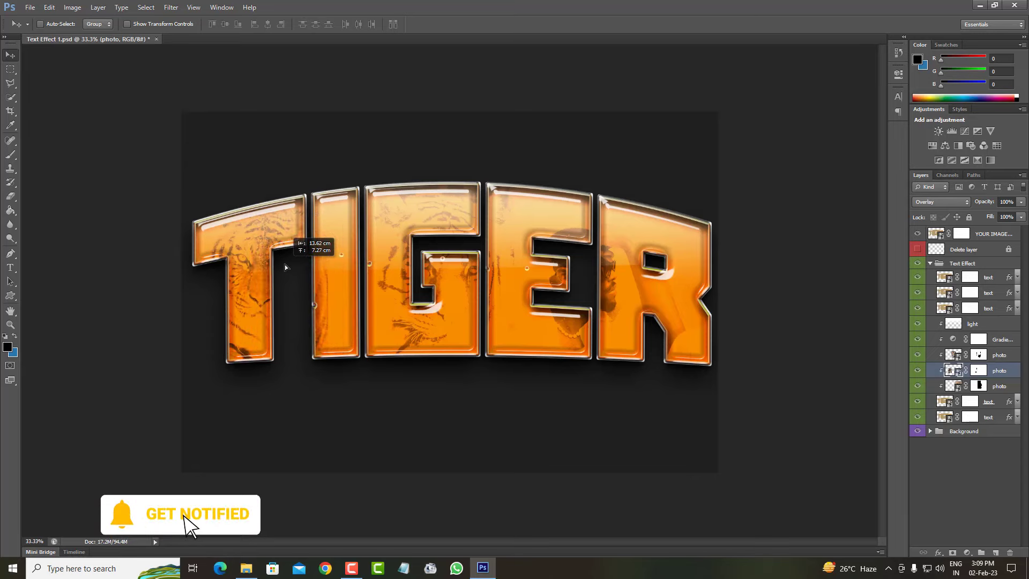
drag(285, 265, 285, 265)
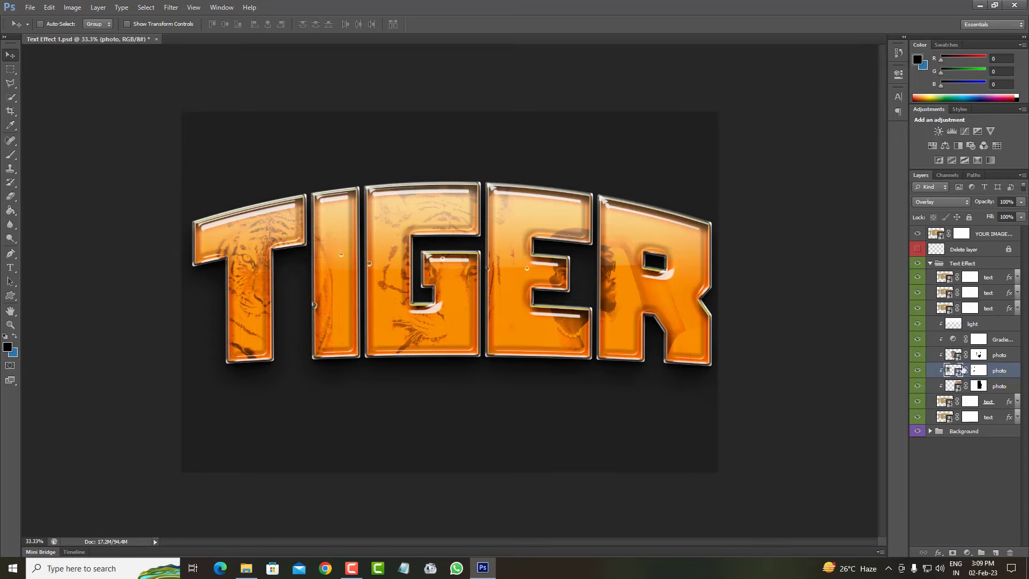
click(916, 356)
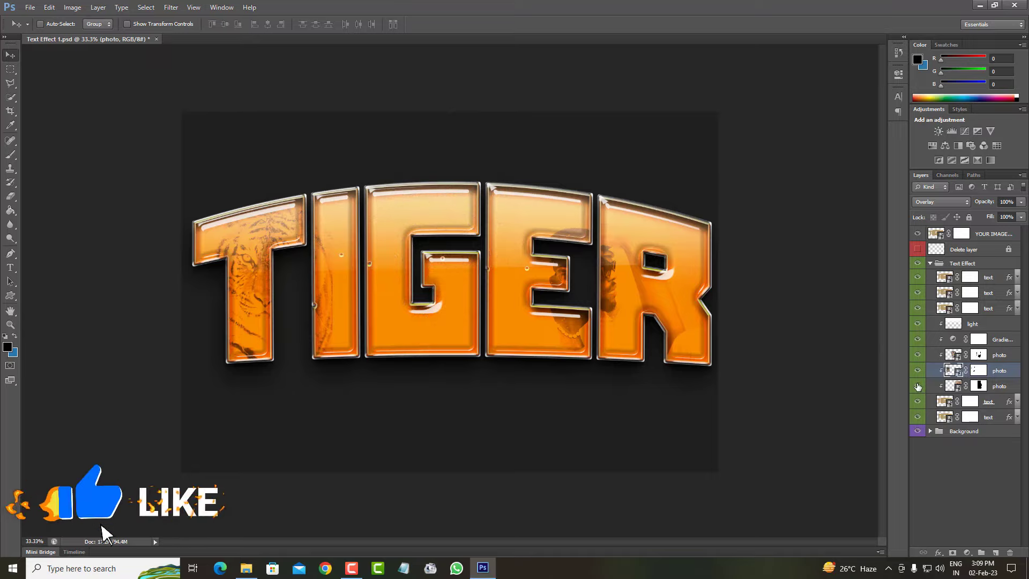
click(917, 386)
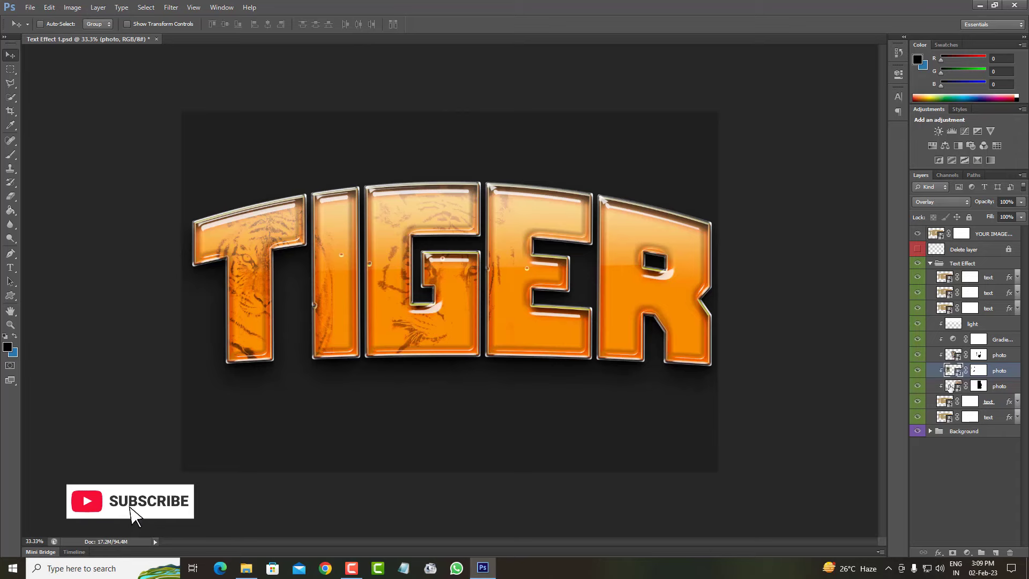
Open the third photo smart object, photo2.psb, and the white tiger image white-1534797
double_click(950, 385)
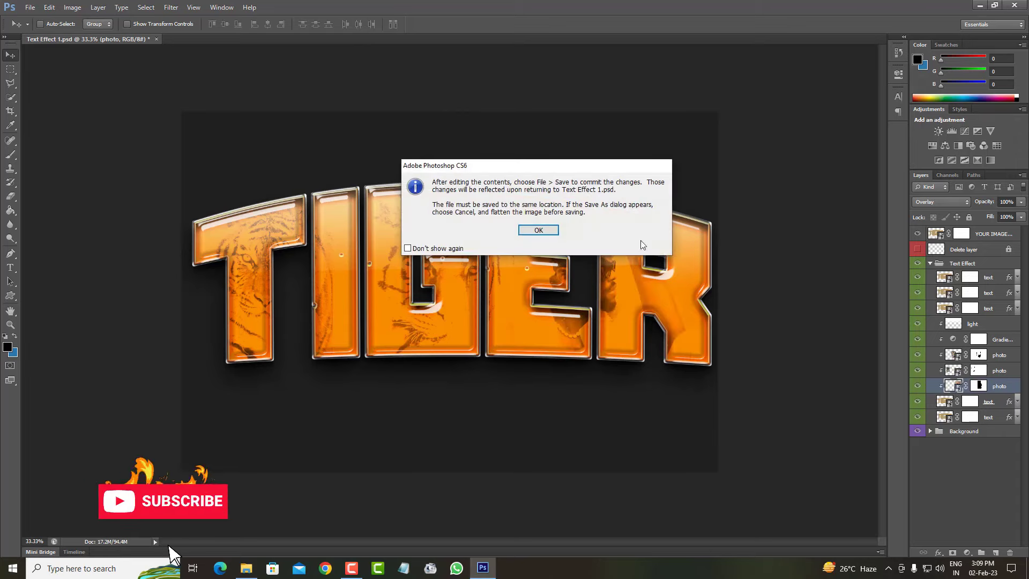
click(537, 229)
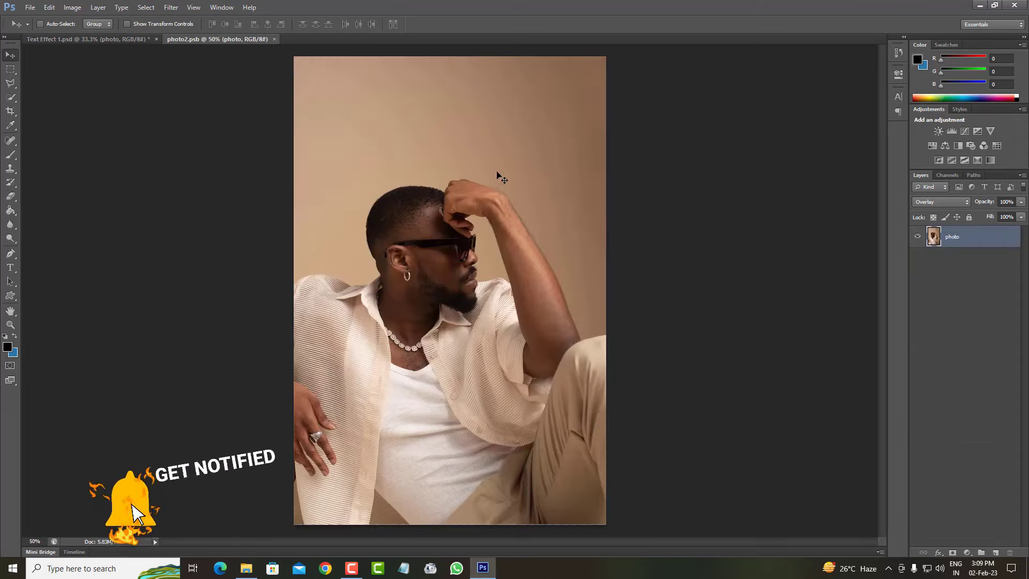
click(28, 8)
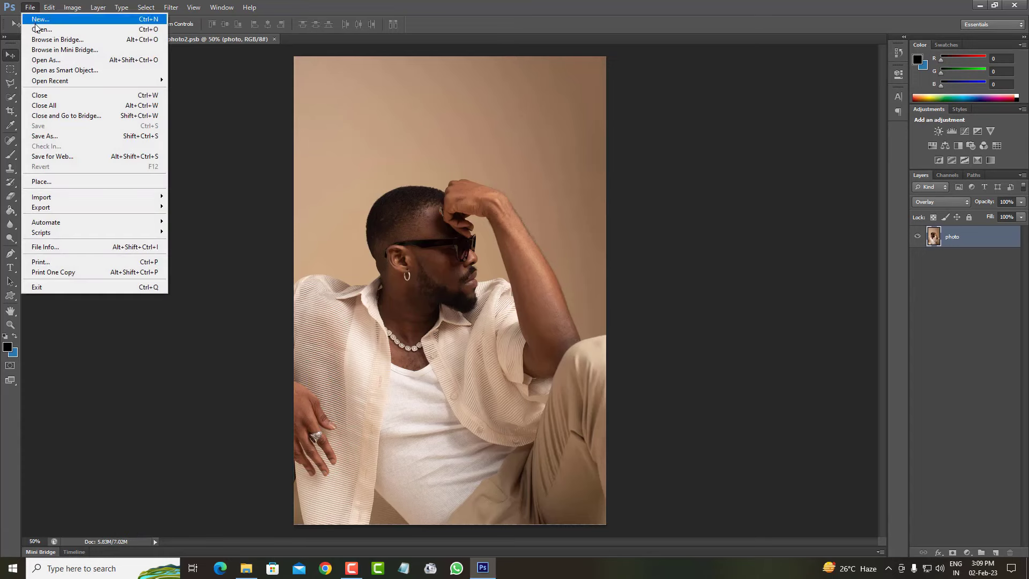
click(37, 26)
scroll(396, 326, down, 15)
click(479, 405)
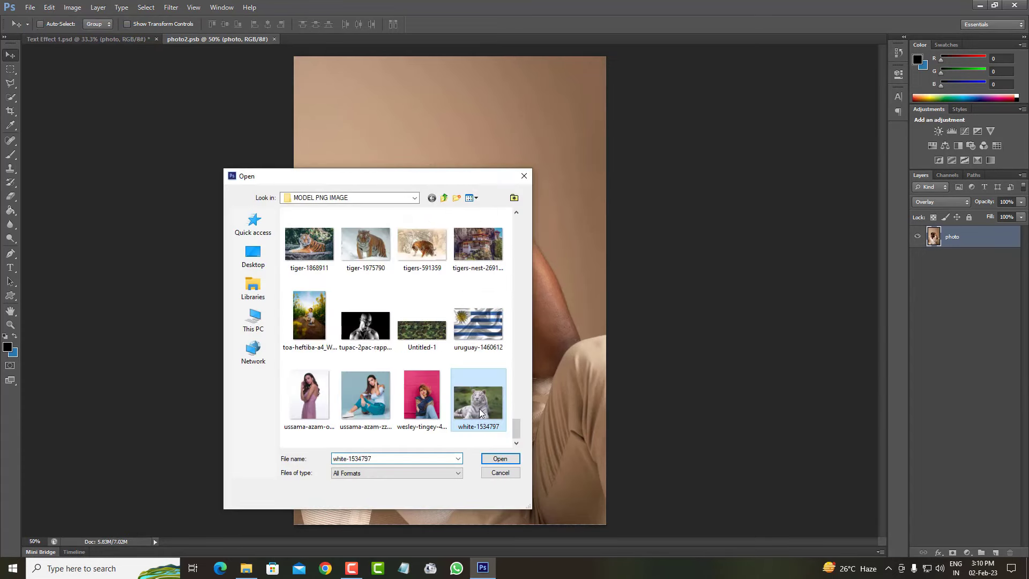
click(501, 461)
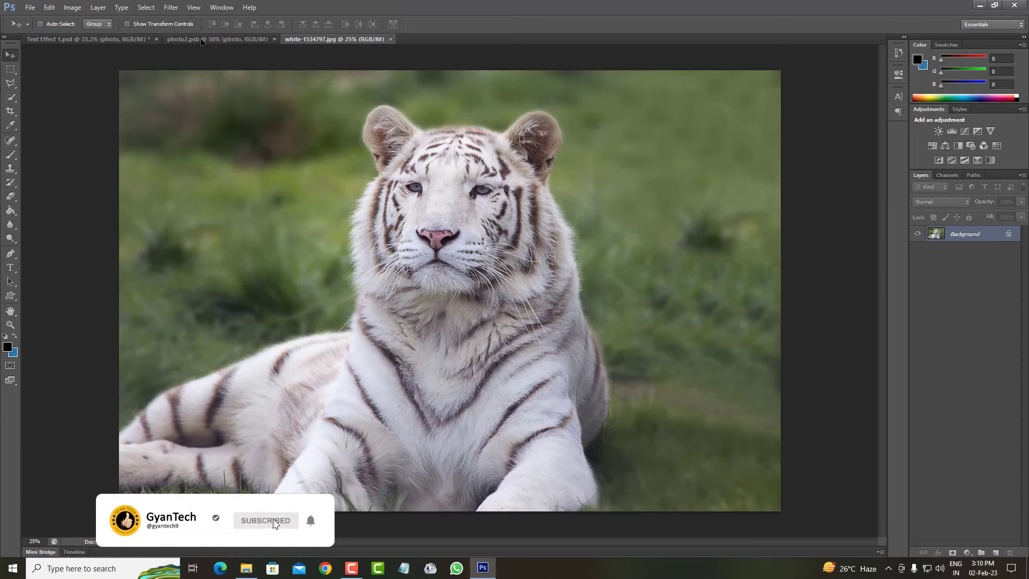
Place the white tiger into photo2.psb, scale it down, then close and save photo2.psb
drag(201, 38, 475, 306)
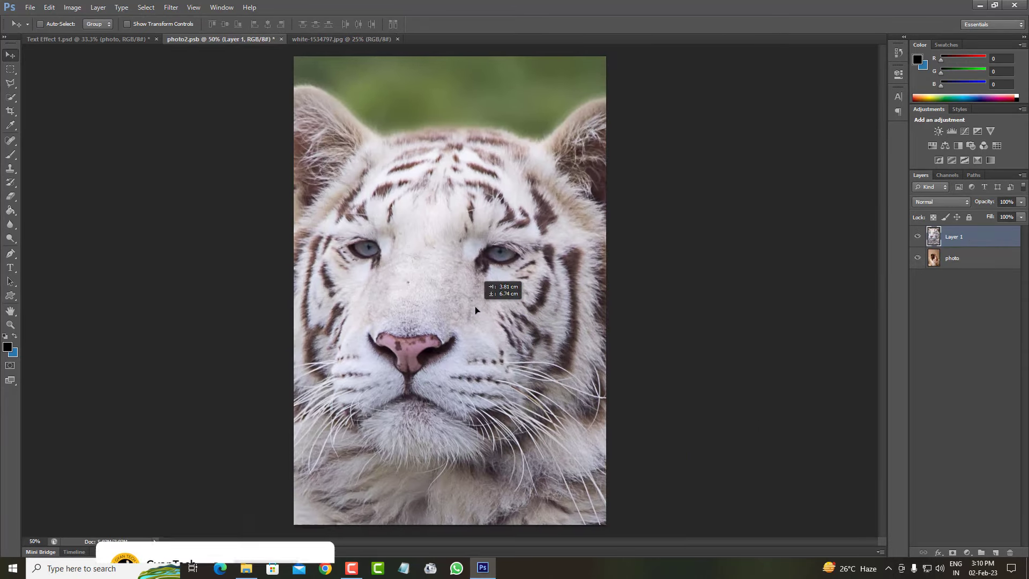
click(48, 7)
click(80, 206)
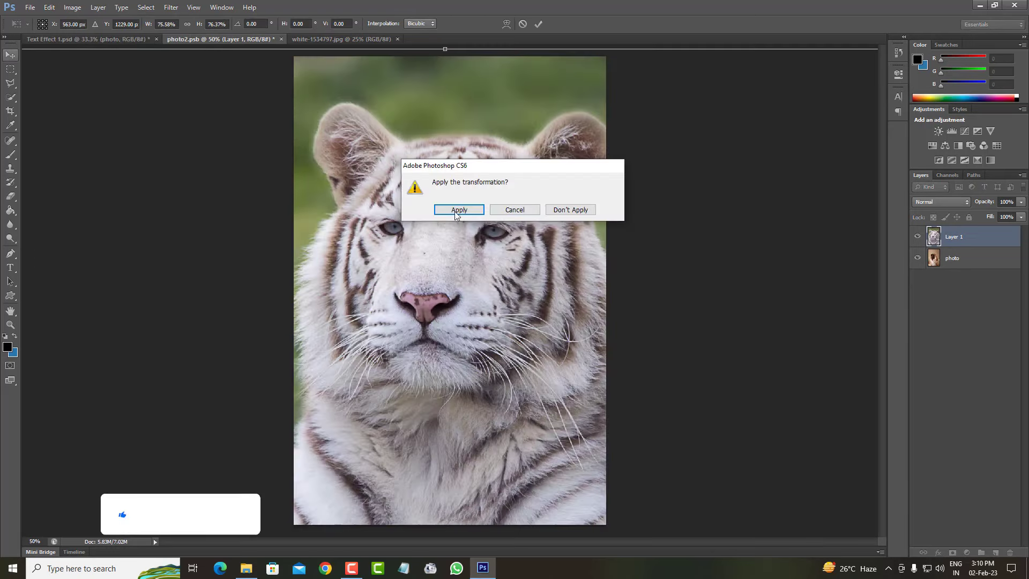
click(452, 214)
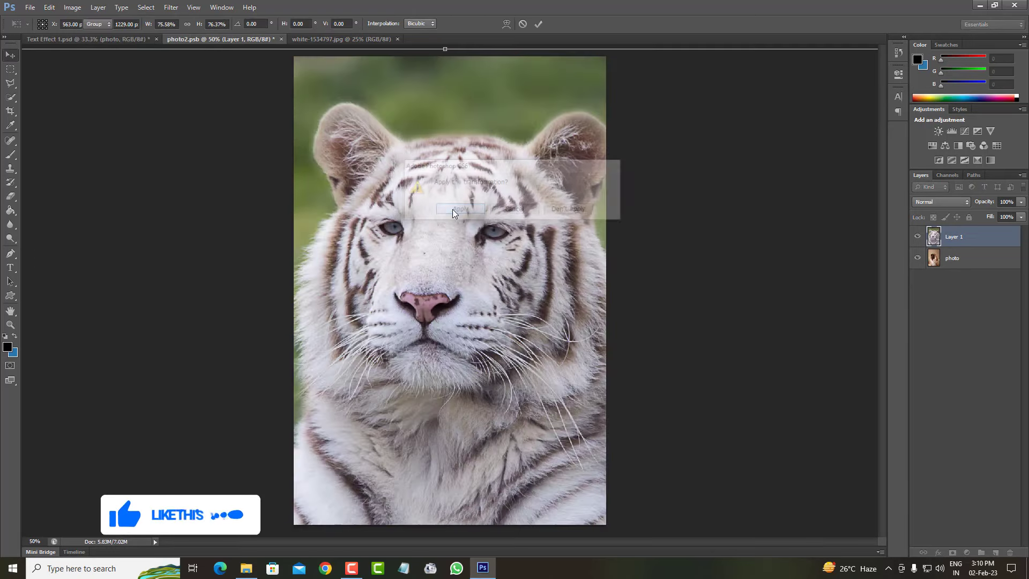
click(397, 40)
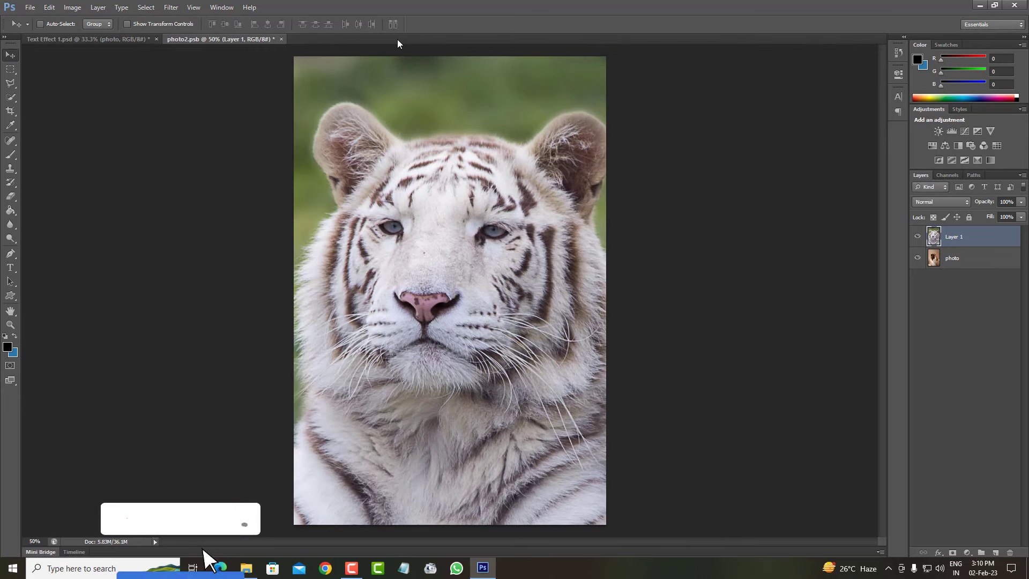
click(280, 39)
click(456, 212)
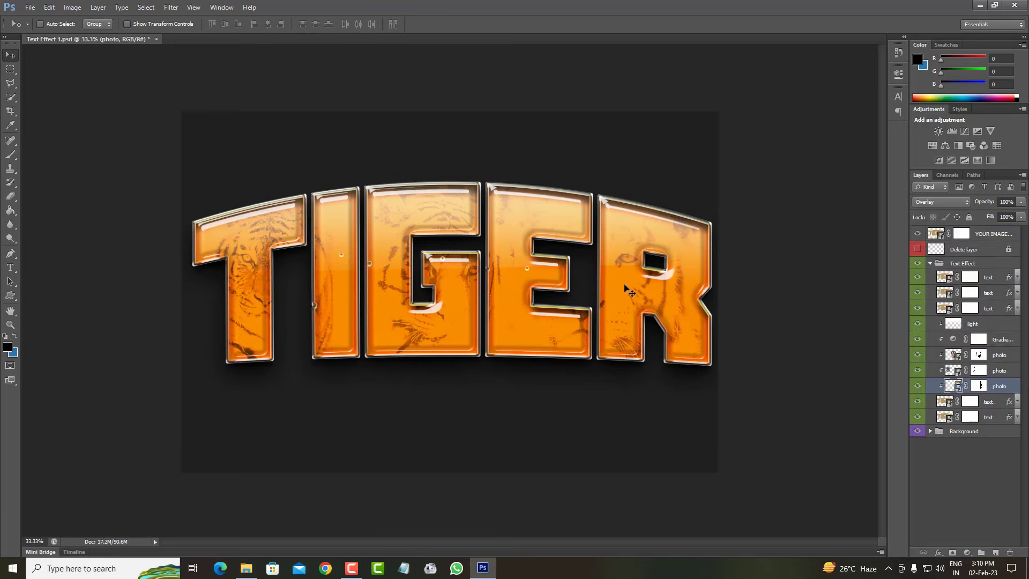
Shift the photos inside the R and C into place and deselect the layer
mouse_move(637, 288)
mouse_down()
mouse_move(658, 289)
mouse_move(619, 283)
mouse_up()
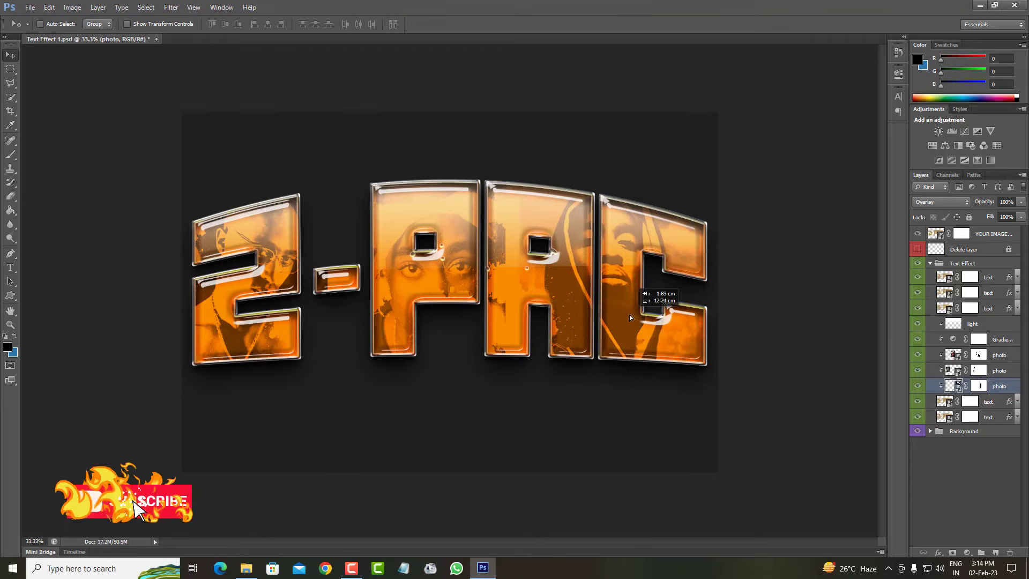
drag(629, 318, 630, 306)
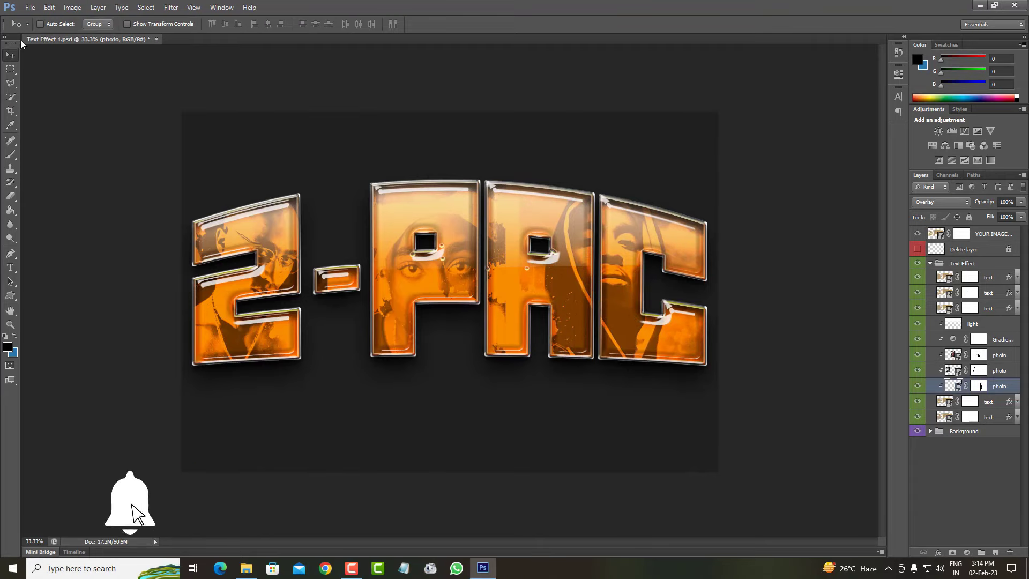
click(939, 448)
Check the Background and Text Effect group contents, then hide the Background group
click(930, 264)
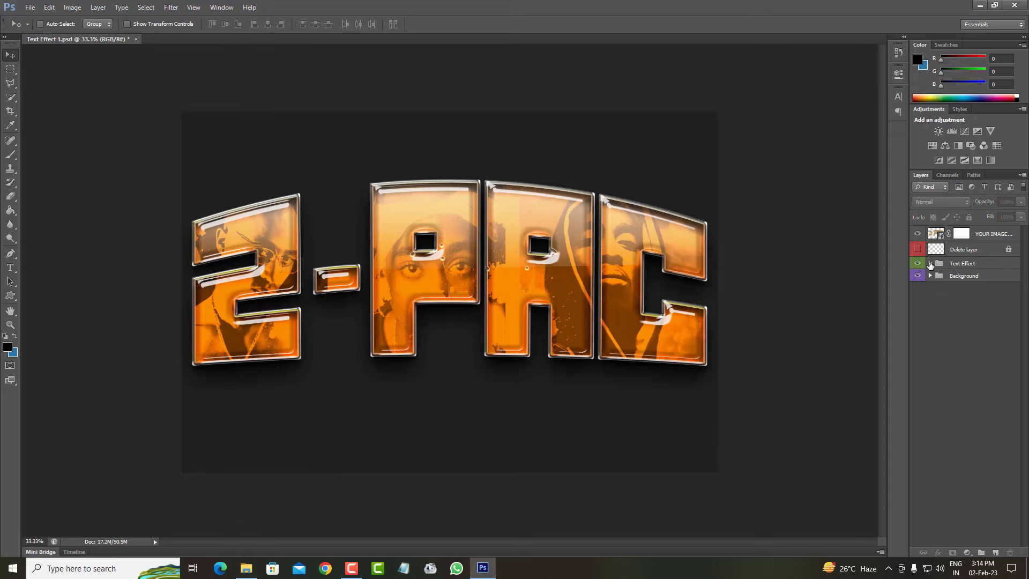
click(930, 275)
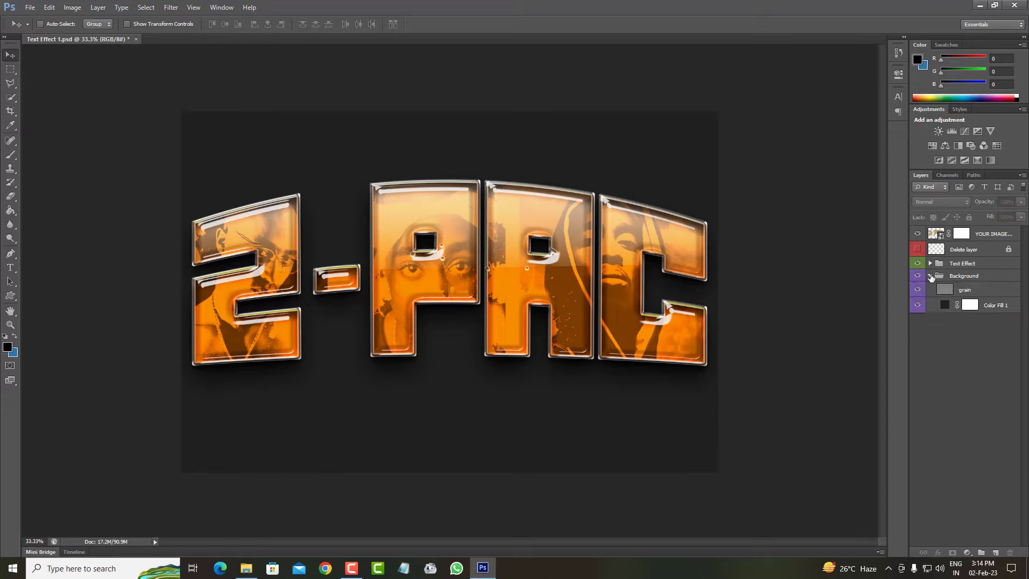
click(930, 263)
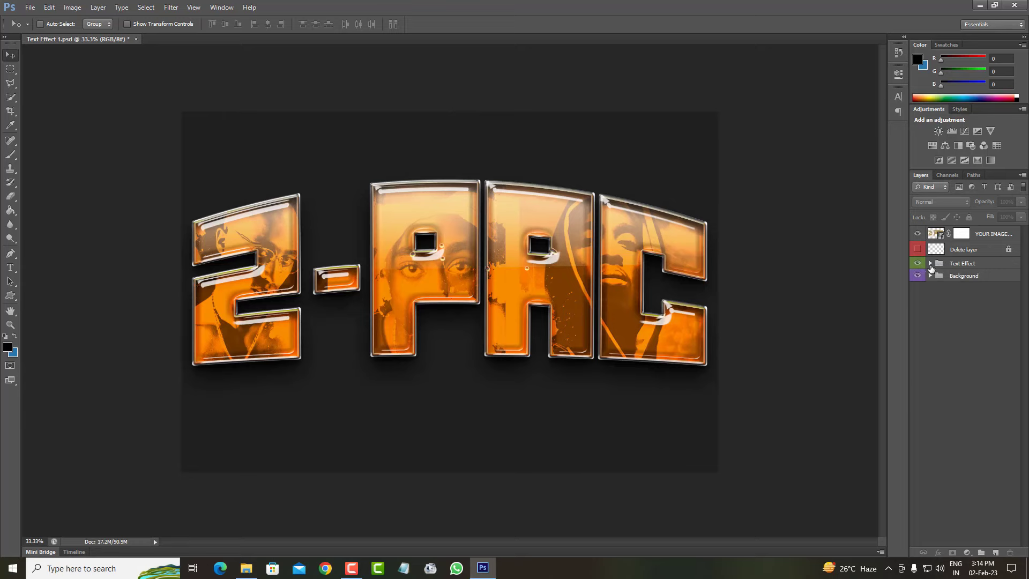
click(920, 275)
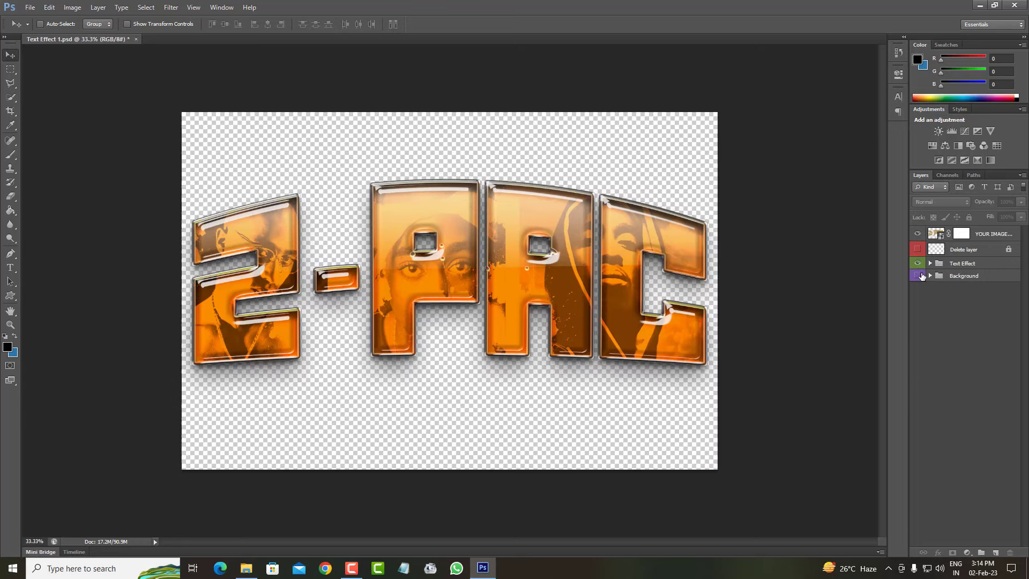